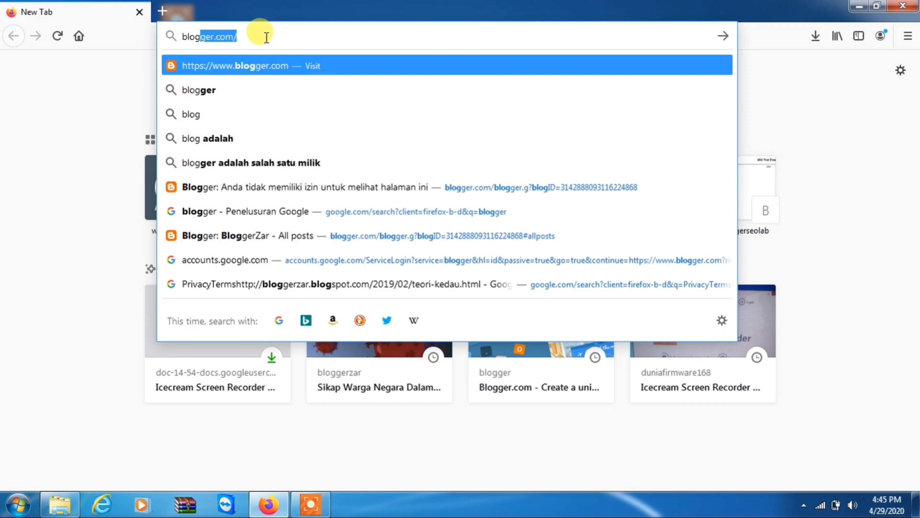
- Open the Blogger website at blogger.com
key(Return)
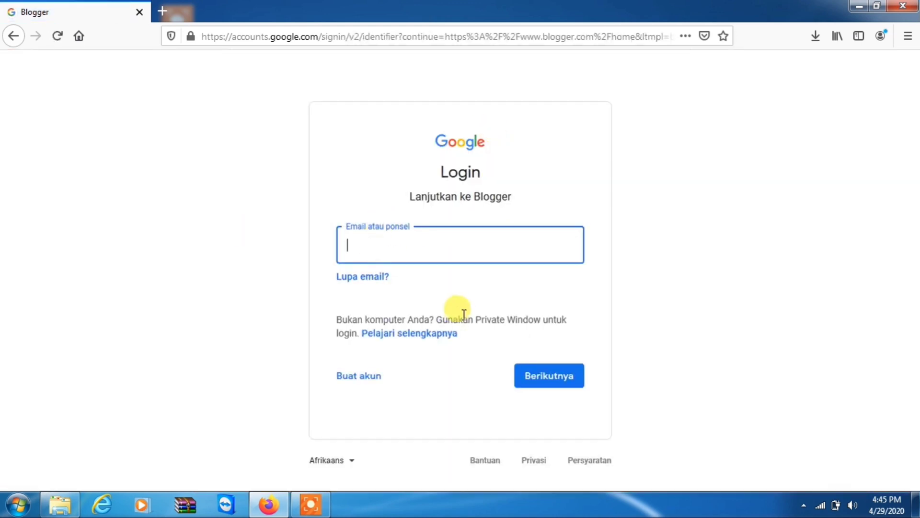
click(310, 504)
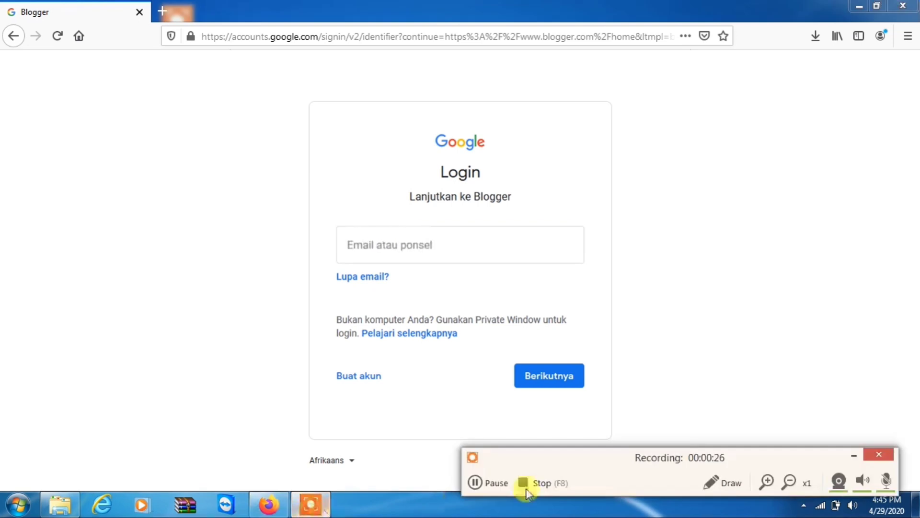
click(484, 483)
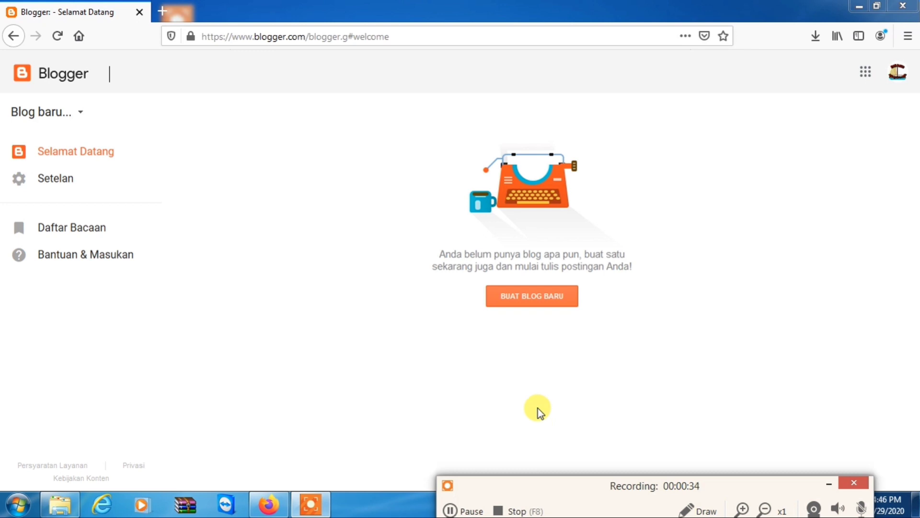
- Create a new blog titled tutorialmembuatblog at bloggermatg.blogspot.com with the Contempo theme, and decline the Google Domains offer
click(502, 297)
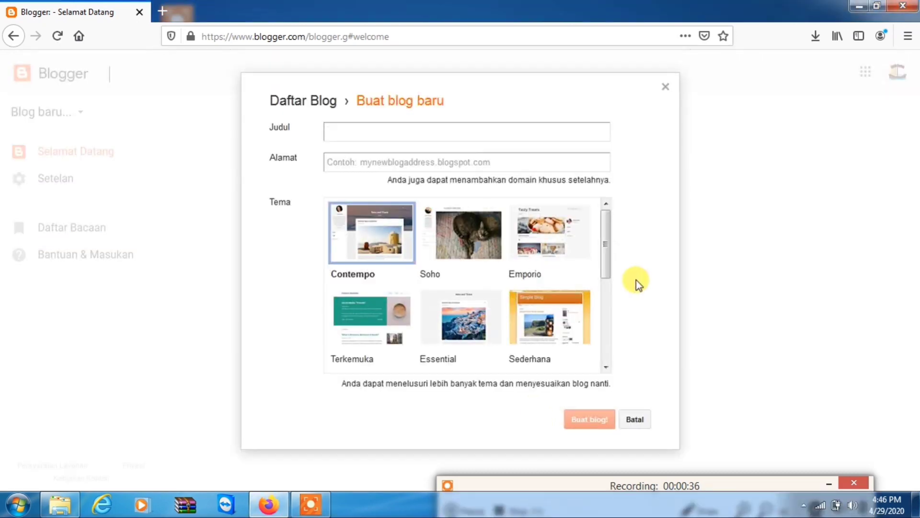
click(372, 130)
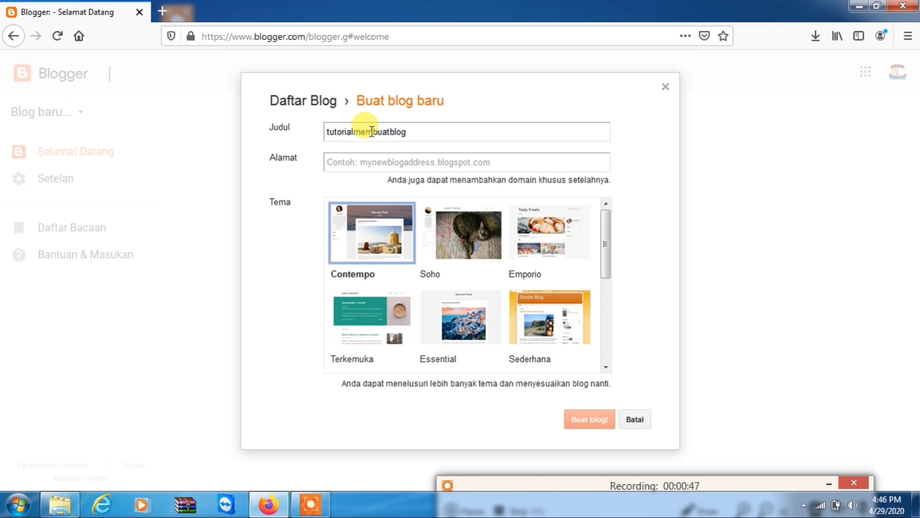
click(355, 161)
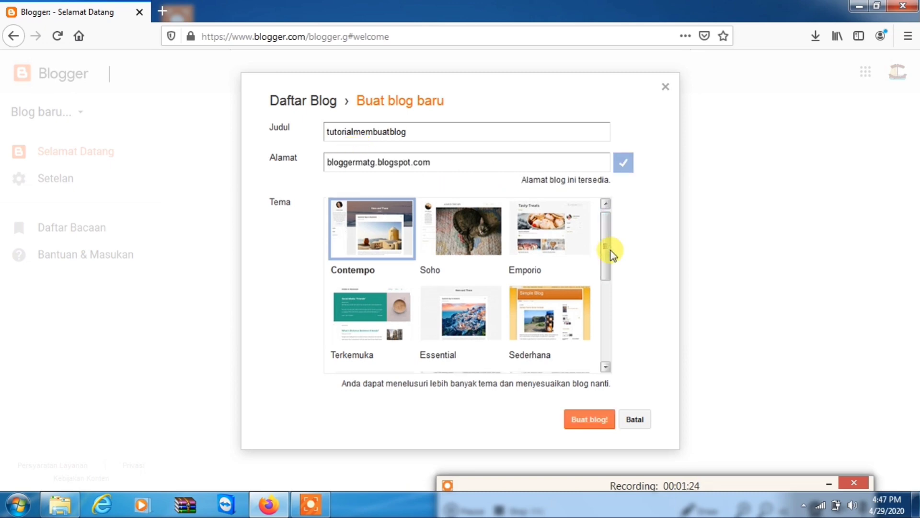
click(581, 420)
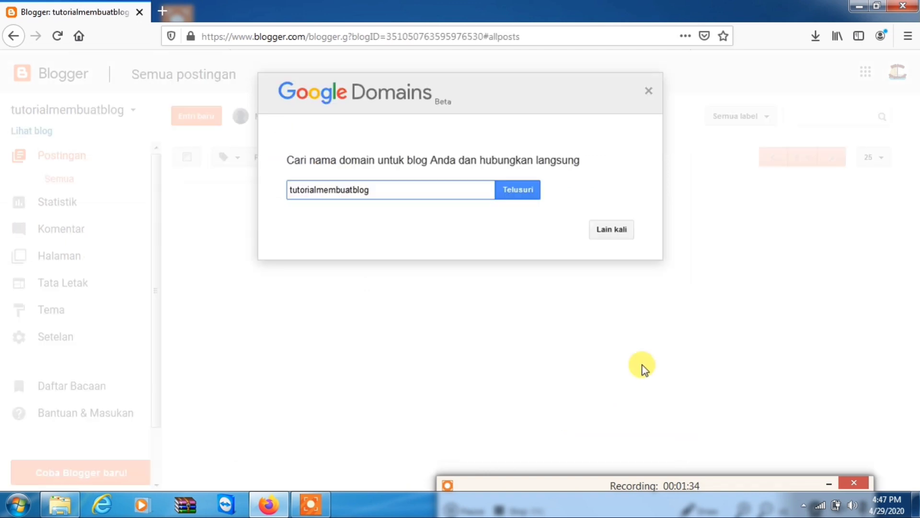
click(626, 223)
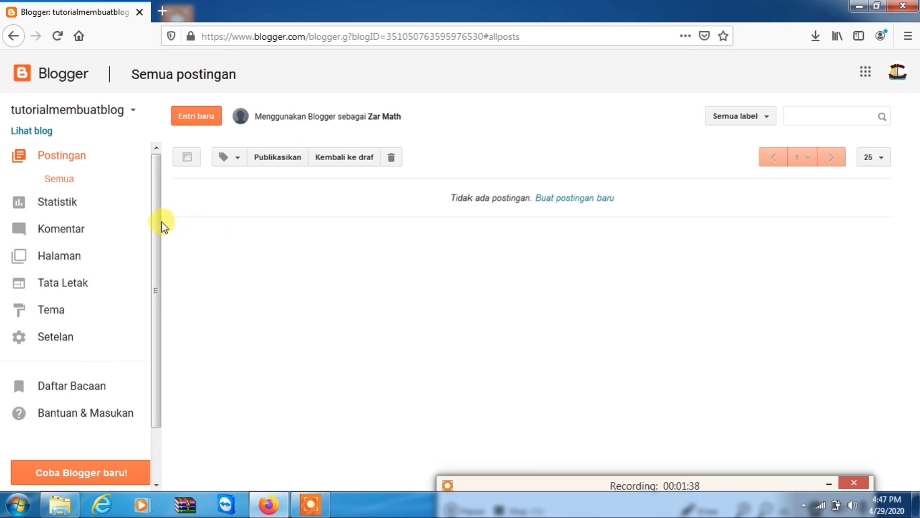
- View the live tutorialmembuatblog site and return to the Blogger dashboard
mouse_move(155, 220)
mouse_down()
mouse_move(151, 336)
mouse_move(160, 203)
mouse_up()
click(40, 137)
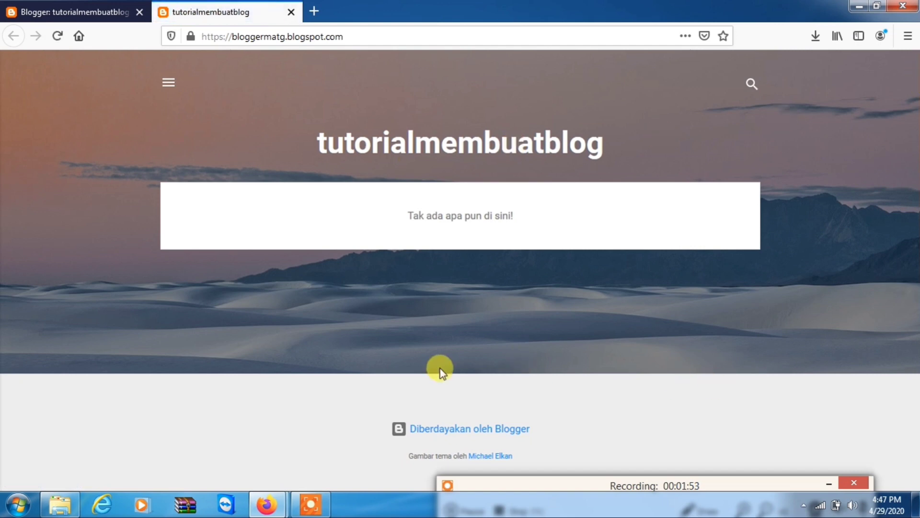
click(73, 6)
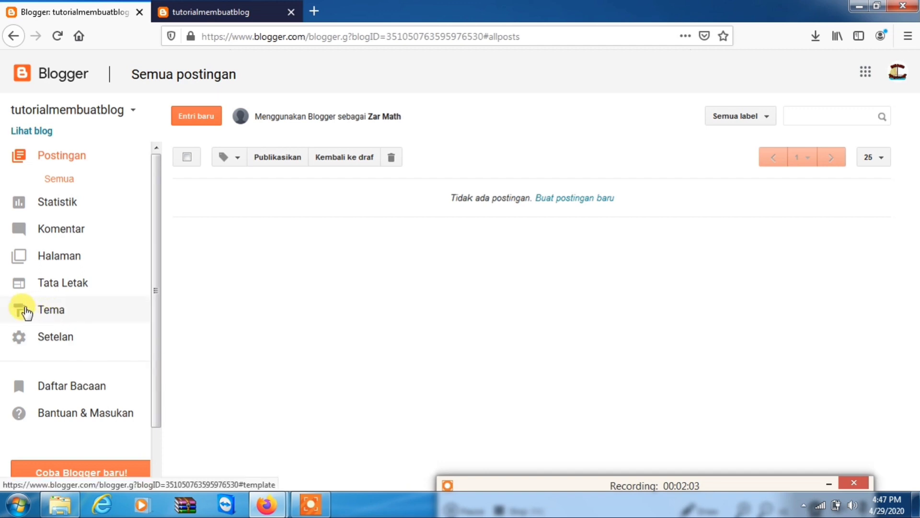
- Upload viomagz-v.3.2.8.xml from the File > Blog folder on Local Disk (D:) as the blog's theme
click(43, 312)
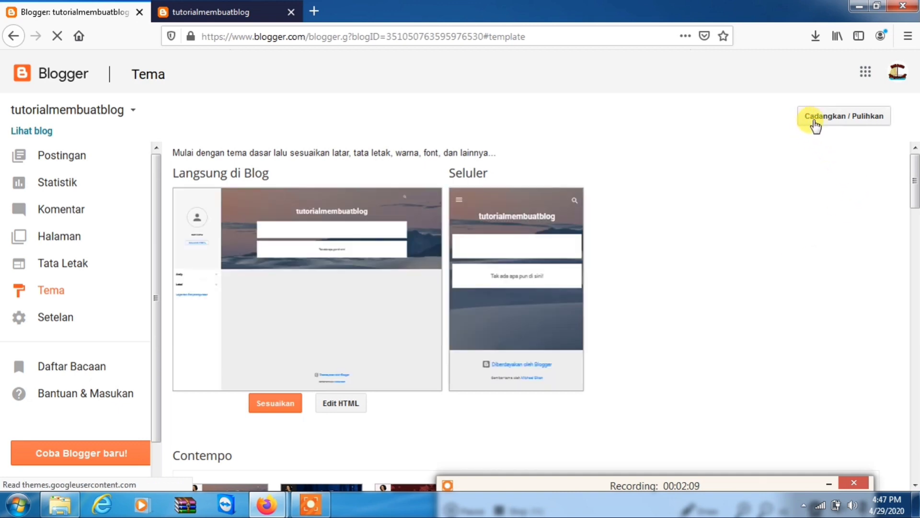
click(819, 124)
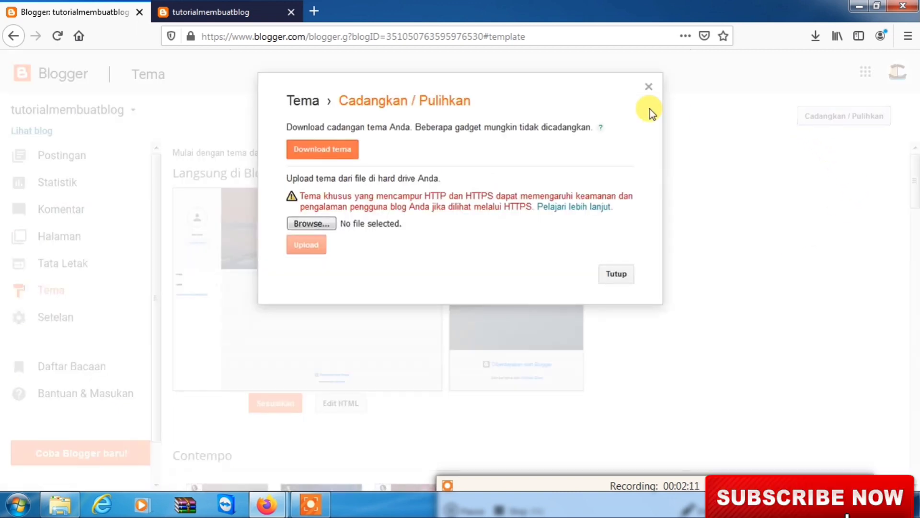
click(313, 225)
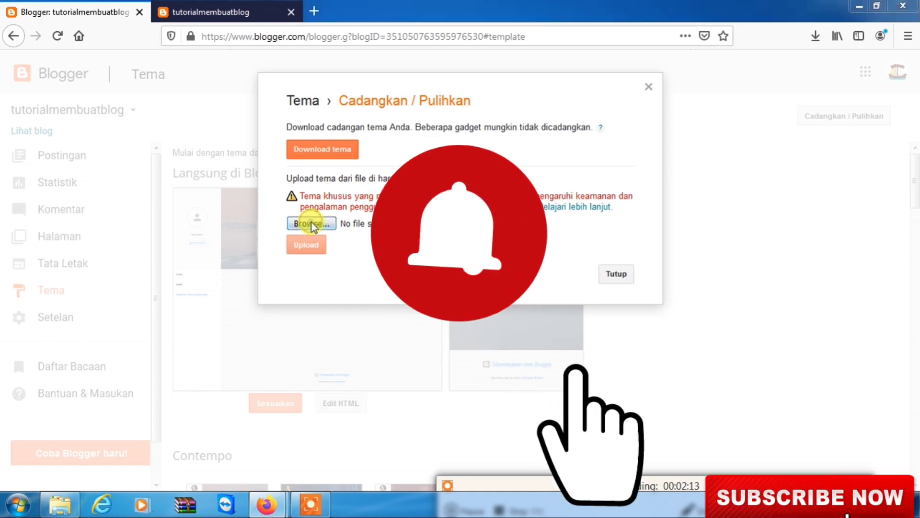
click(24, 242)
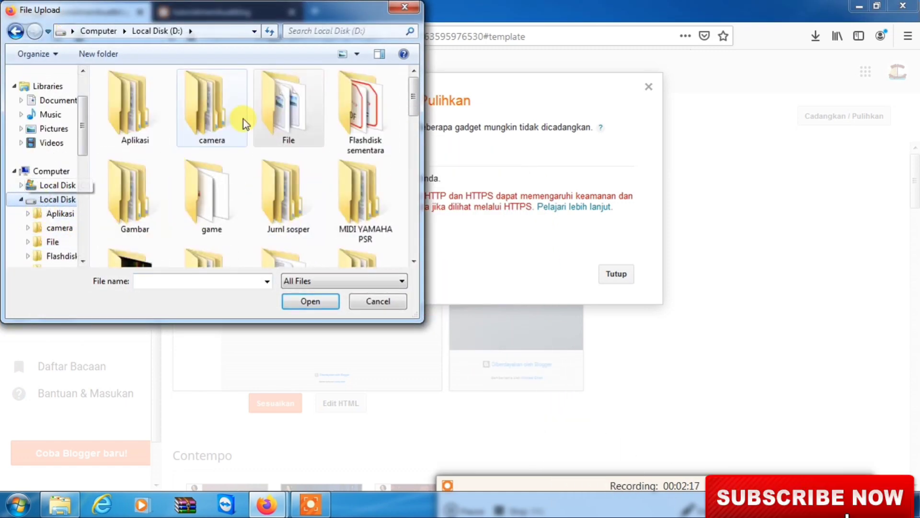
double_click(299, 114)
double_click(117, 96)
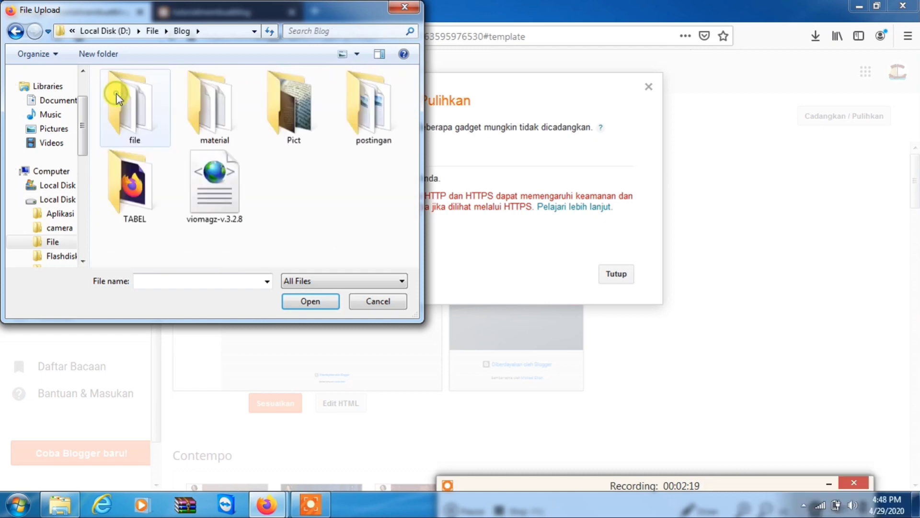
double_click(216, 189)
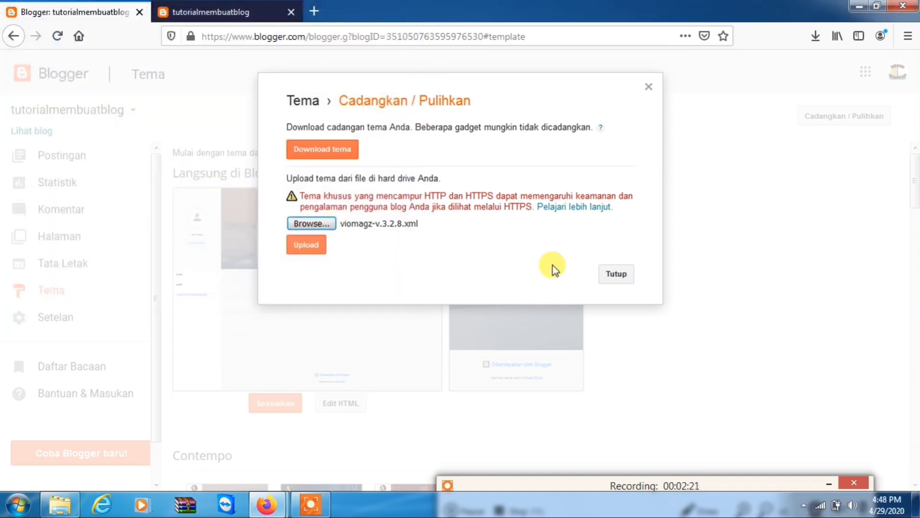
click(306, 246)
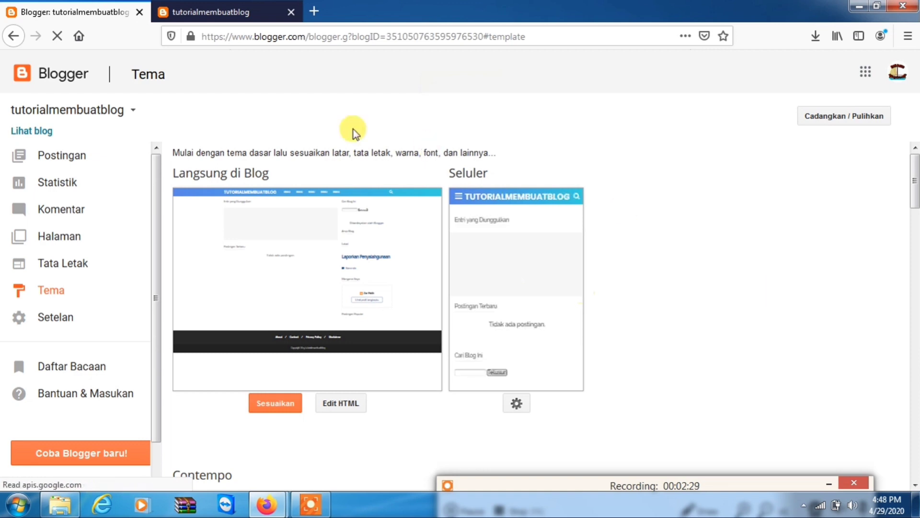
- Reload the live blog and examine the page with the uploaded theme from header to footer
click(190, 13)
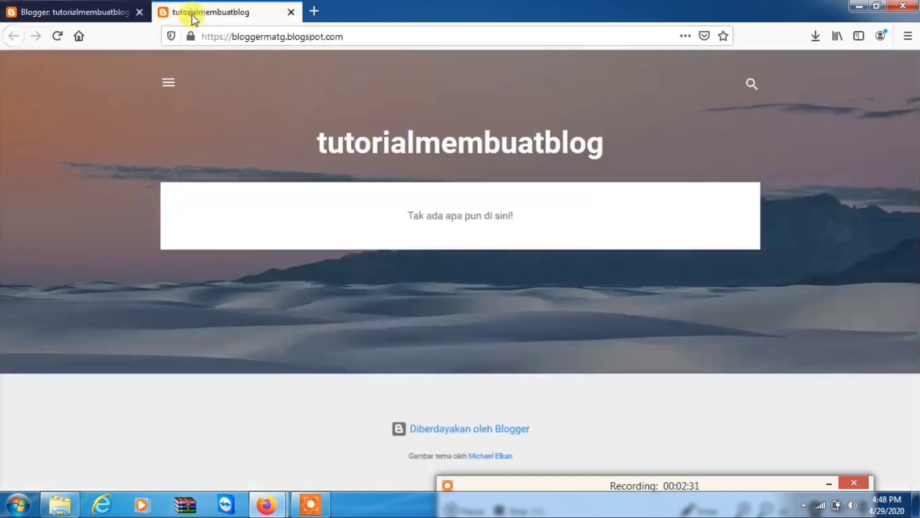
click(58, 36)
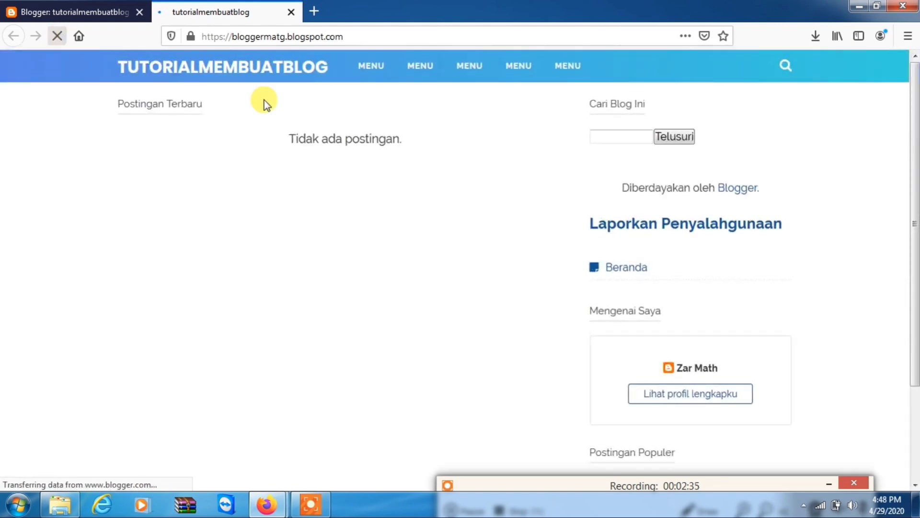
scroll(913, 160, down, 1)
scroll(915, 160, down, 2)
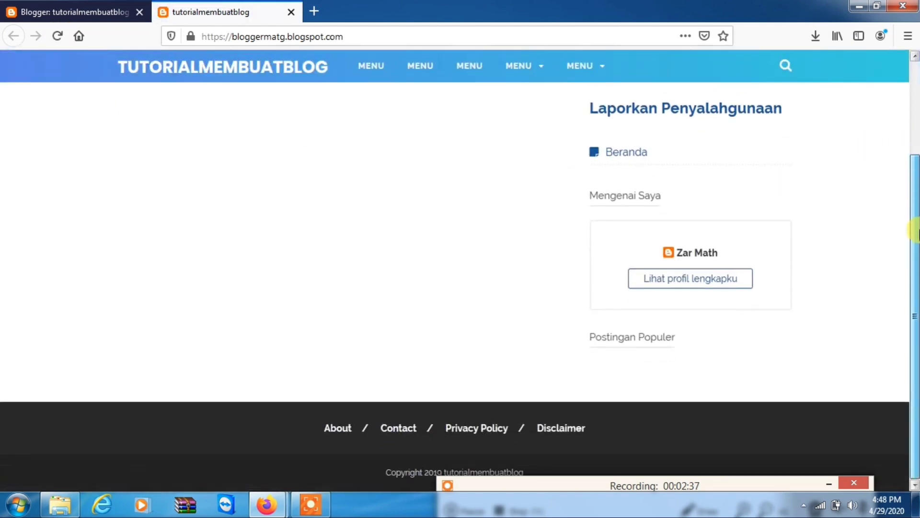
scroll(914, 161, up, 3)
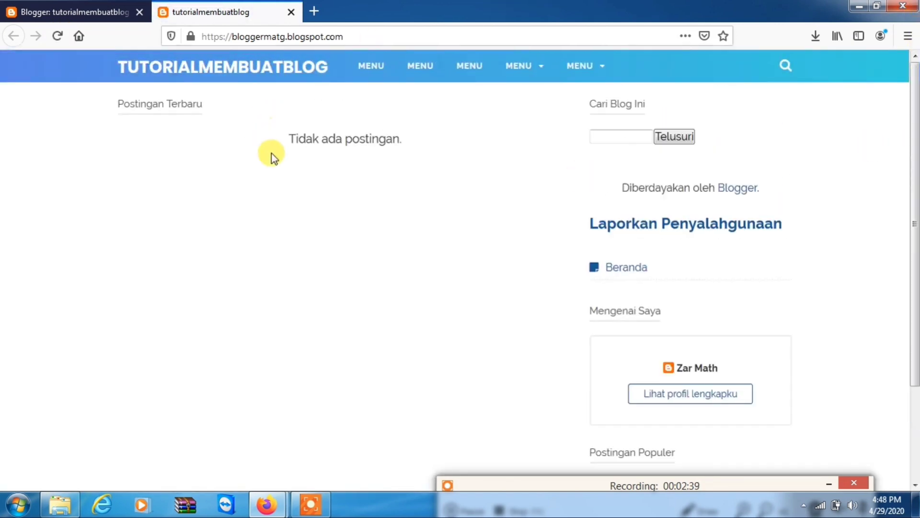
- Return to the blog's post list in Blogger and start a new post
click(72, 12)
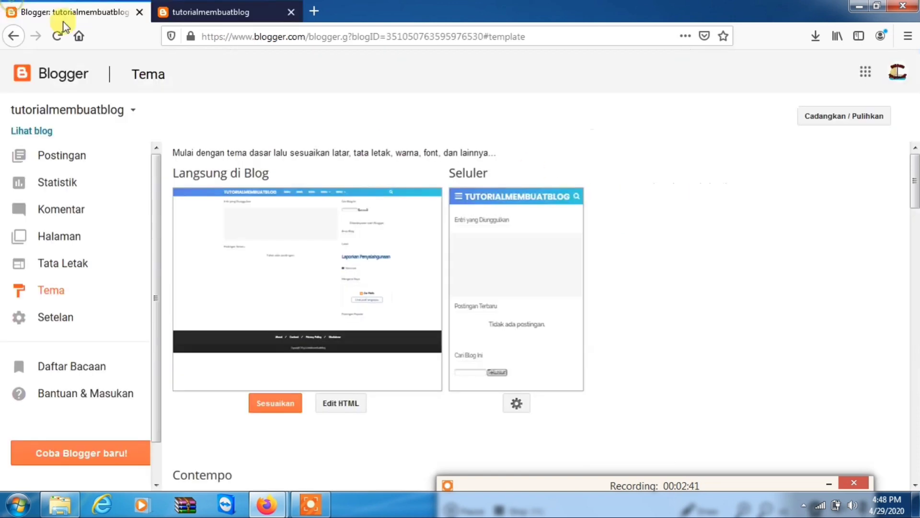
click(72, 155)
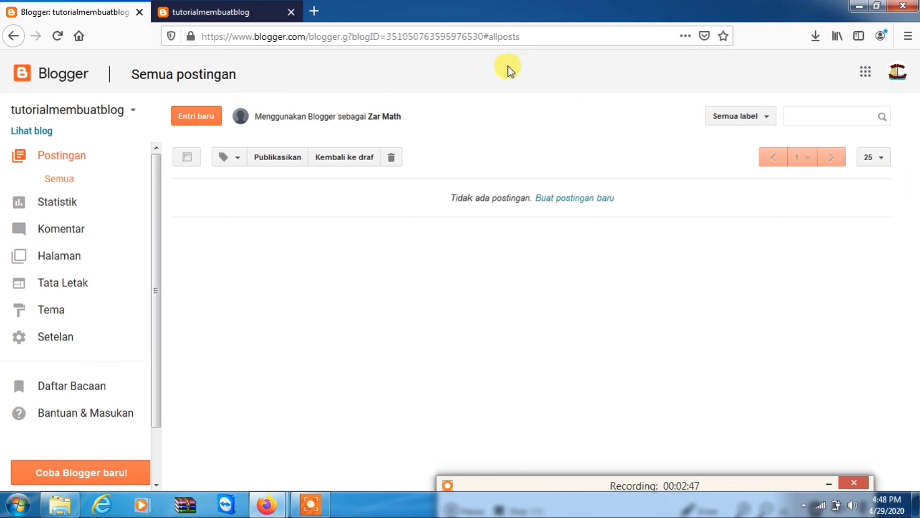
click(201, 122)
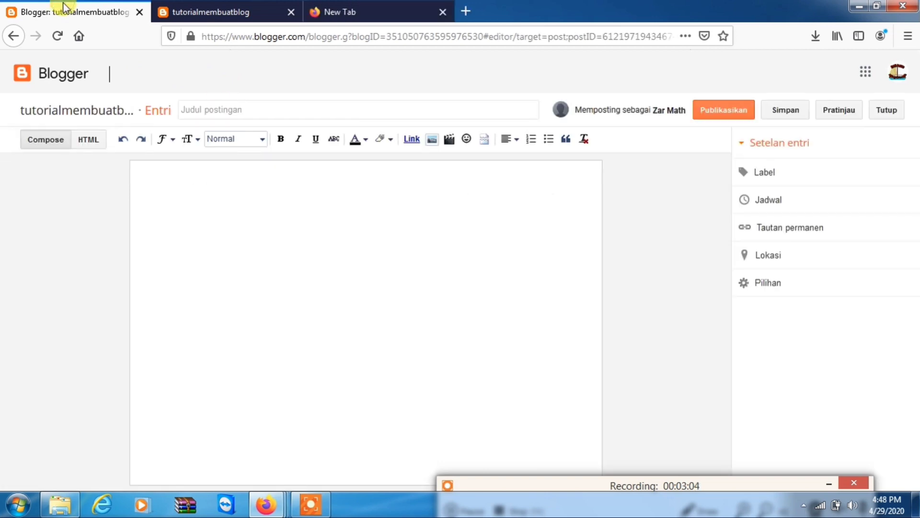
- Open the BloggerZar site at bloggerzar.blogspot.com in the empty browser tab
click(383, 16)
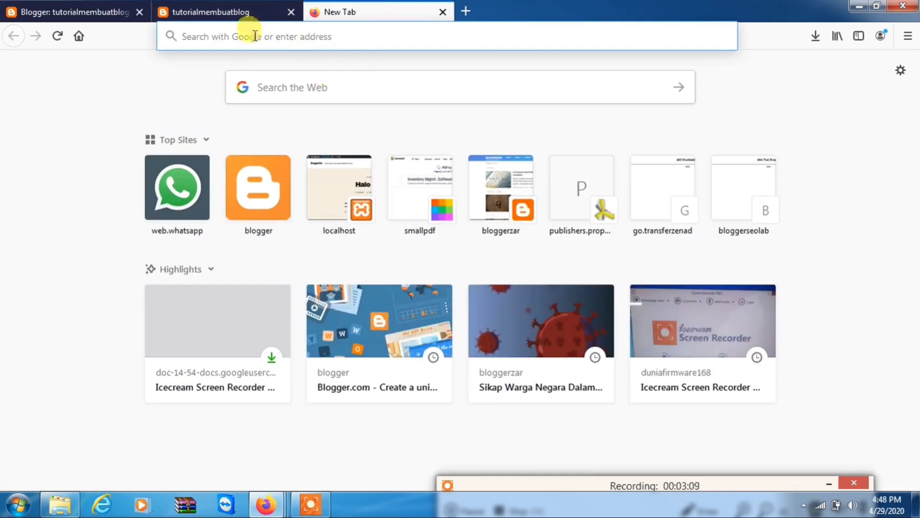
text(bloge)
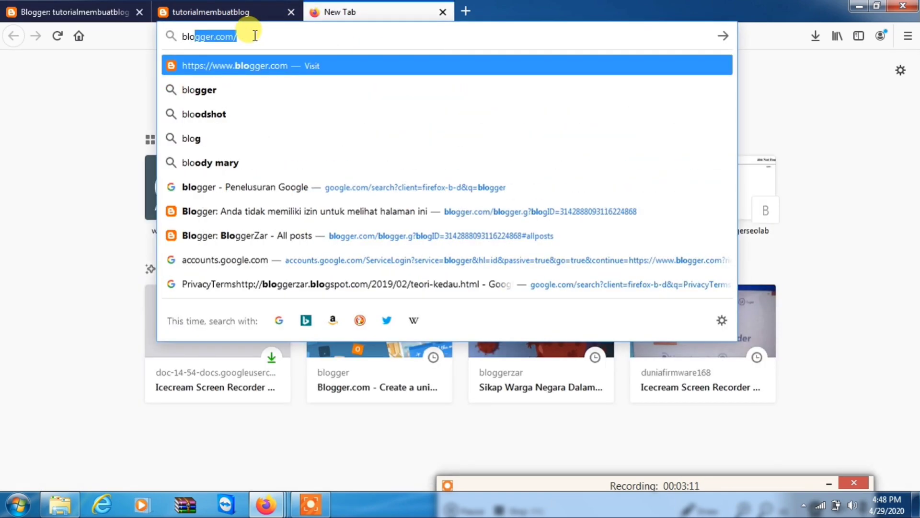
text(r)
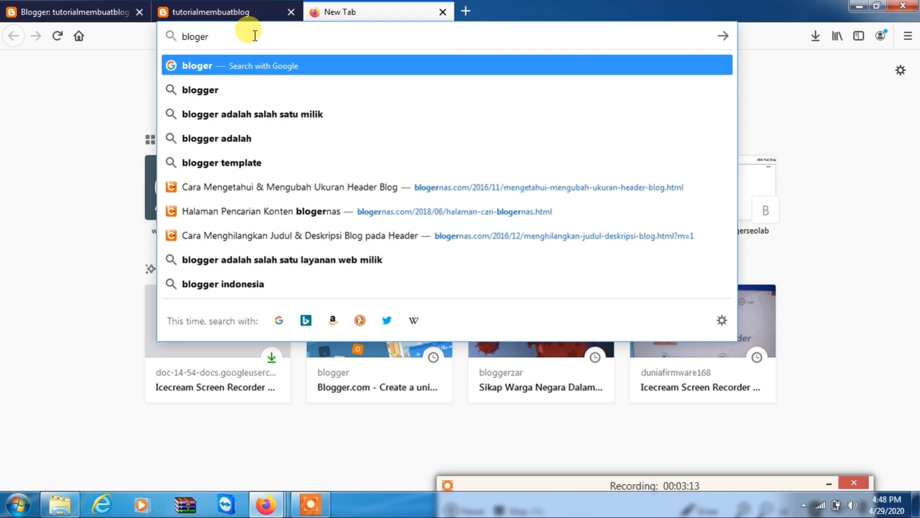
key(BackSpace)
key(BackSpace)
text(ge)
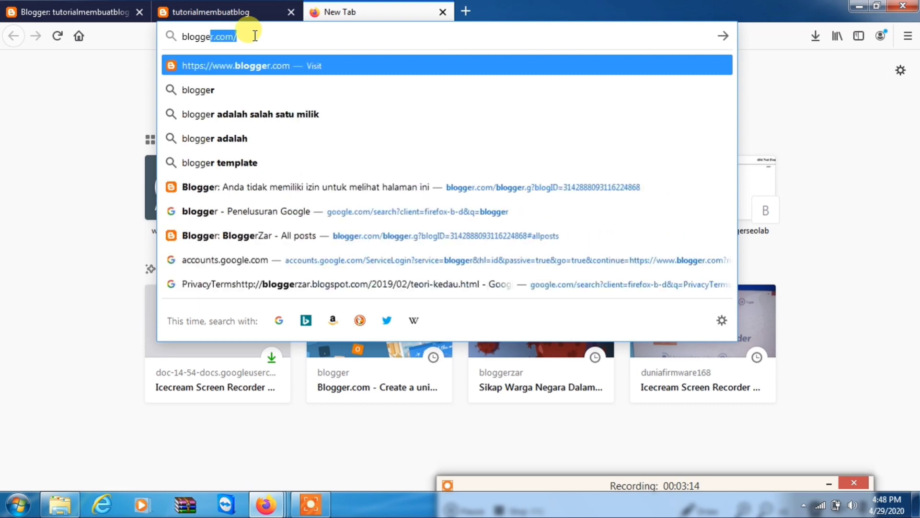
text(r)
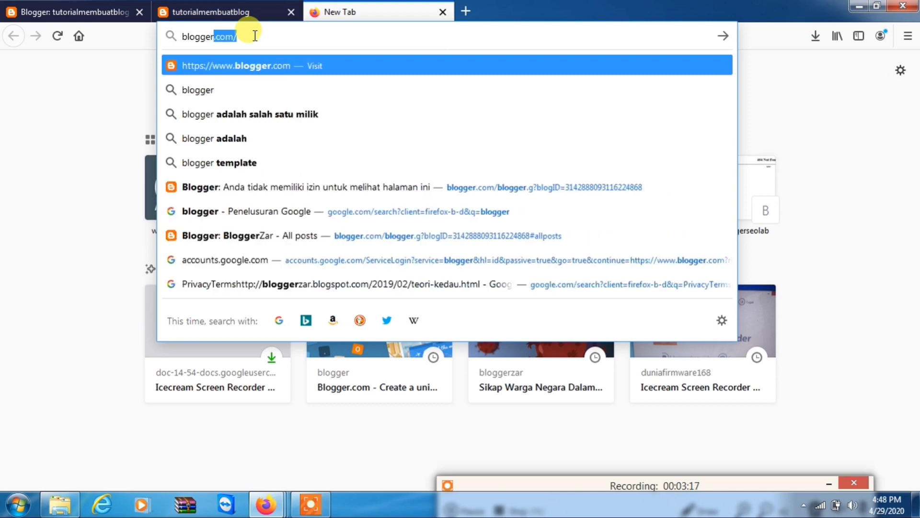
text(z)
key(Return)
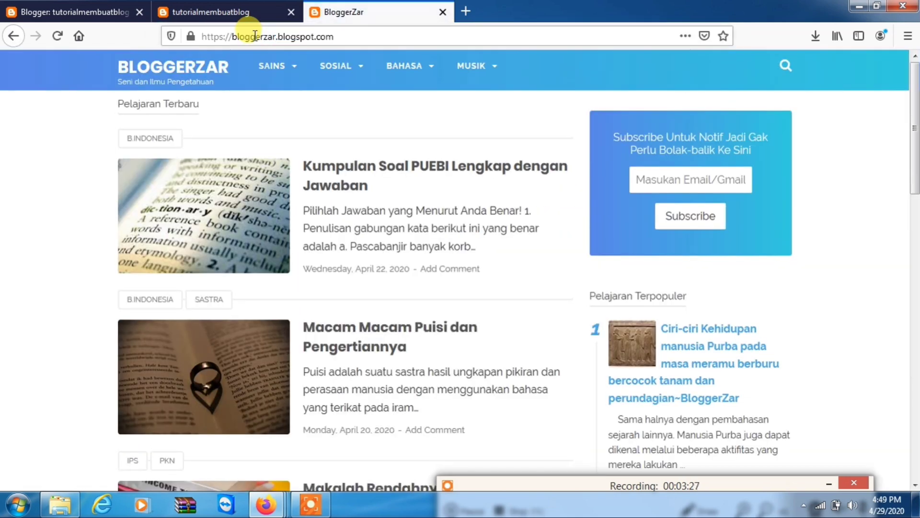
- Open the article "Sikap Warga Negara Dalam Menghadapi Pandemi Corona", copy its title, and close the advertising page
click(915, 200)
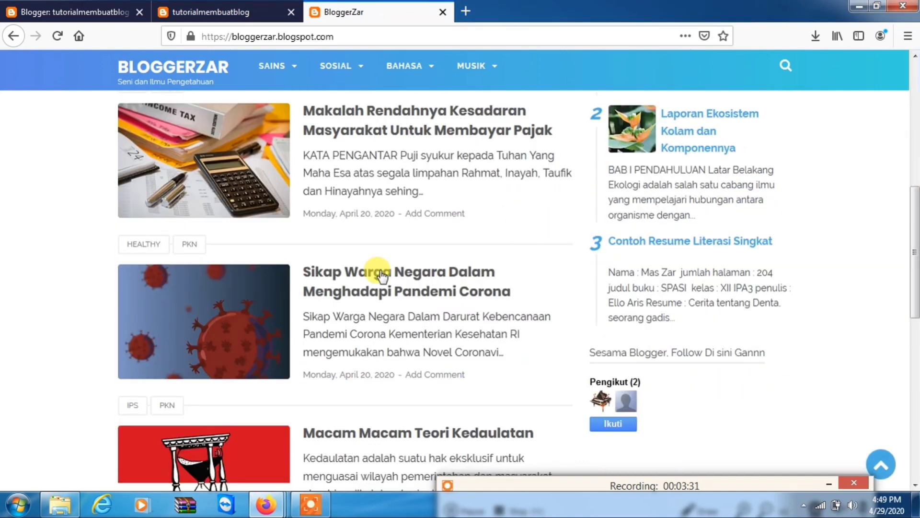
click(337, 289)
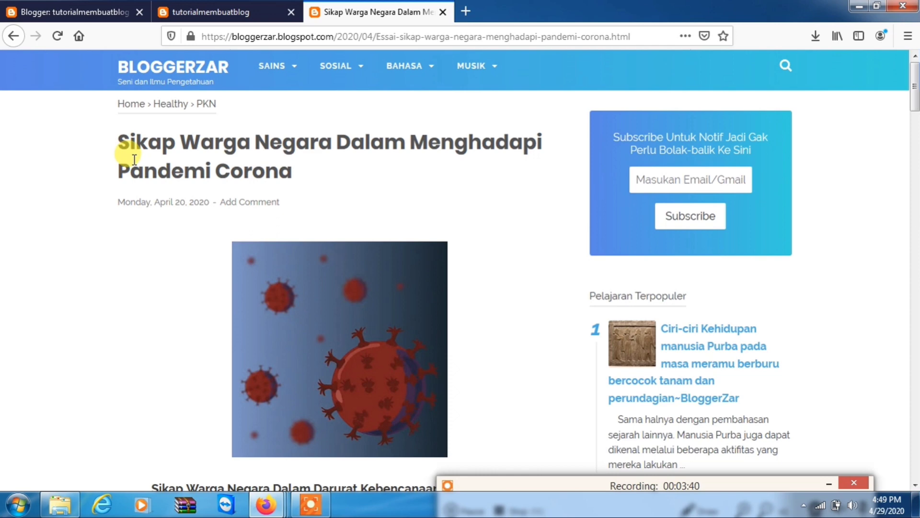
drag(115, 146, 312, 171)
key(ctrl+c)
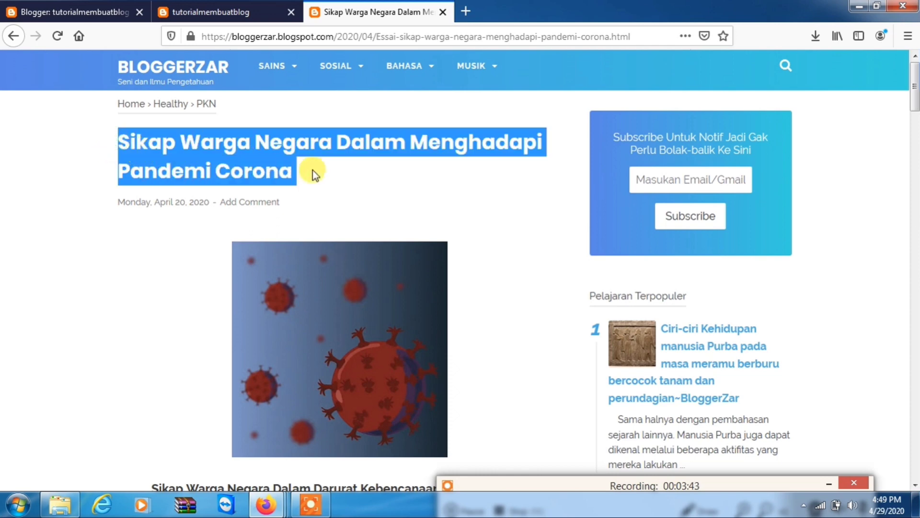
key(ctrl+t)
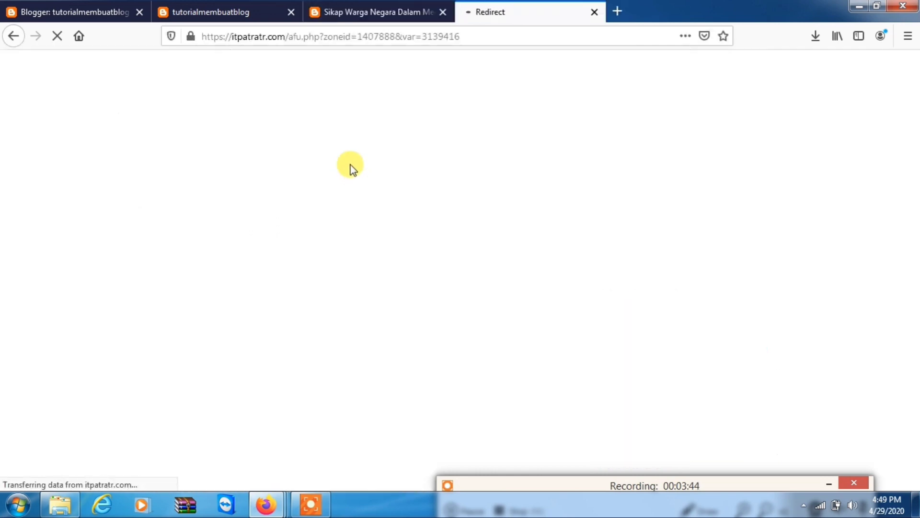
click(594, 12)
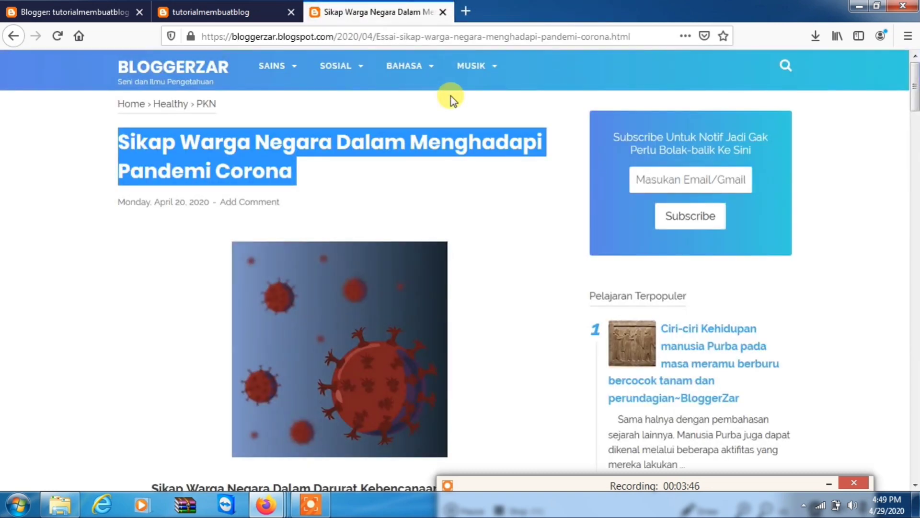
- Paste the copied title "Sikap Warga Negara Dalam Menghadapi Pandemi Corona" as the title of the new Blogger post
click(79, 11)
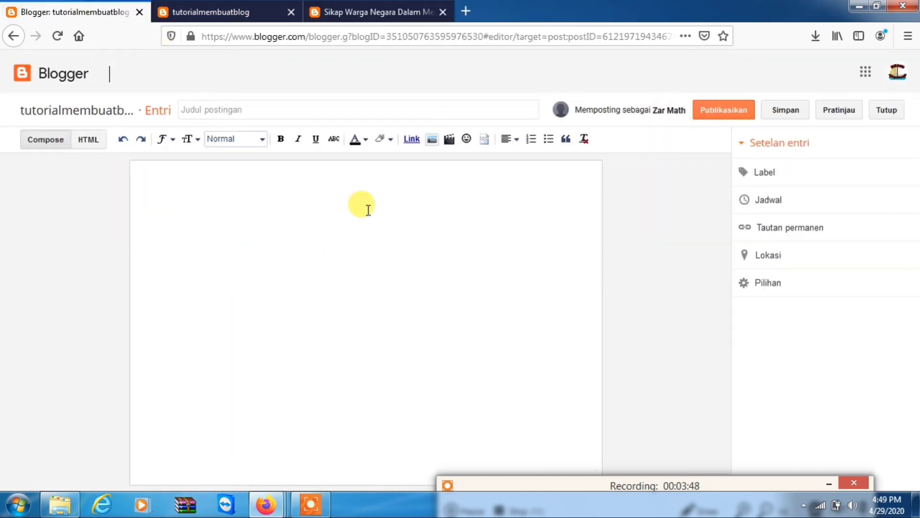
click(257, 111)
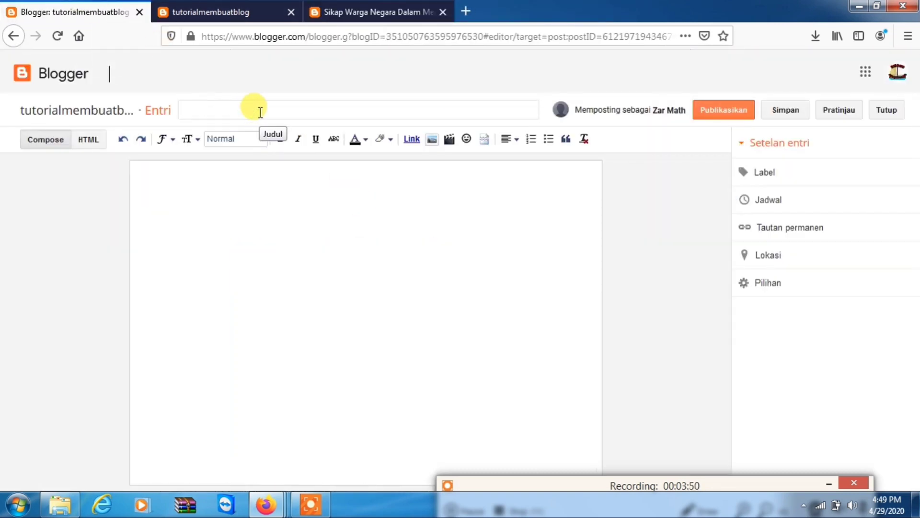
key(ctrl+v)
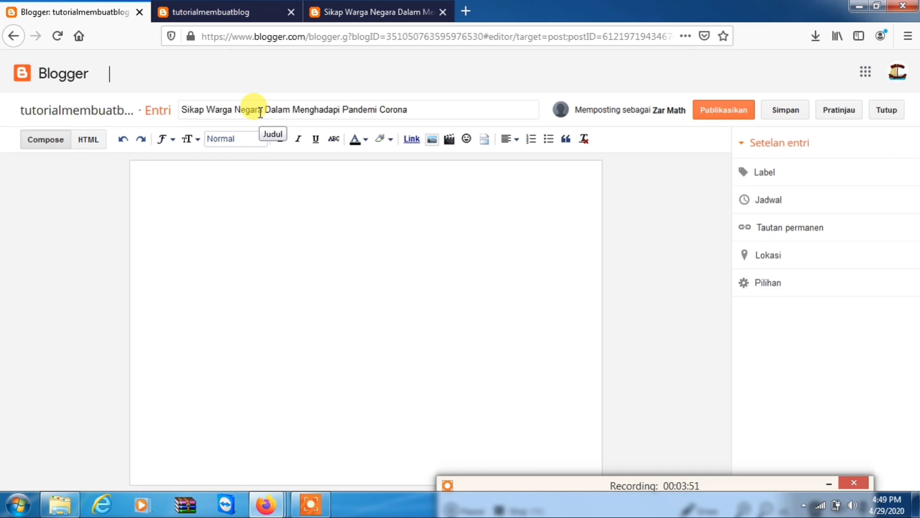
- Copy the full text of the BloggerZar article, from its bold heading to the last paragraph, and paste it into the body of the new post
click(383, 13)
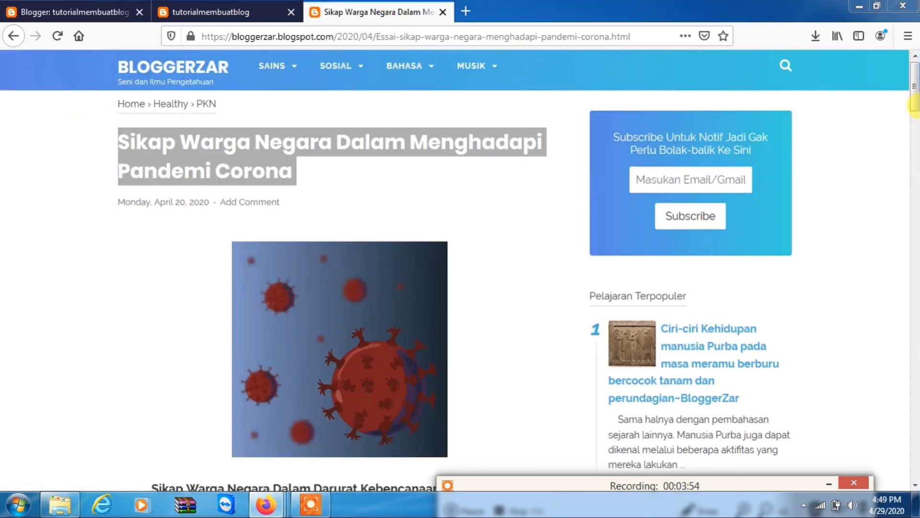
scroll(913, 96, down, 7)
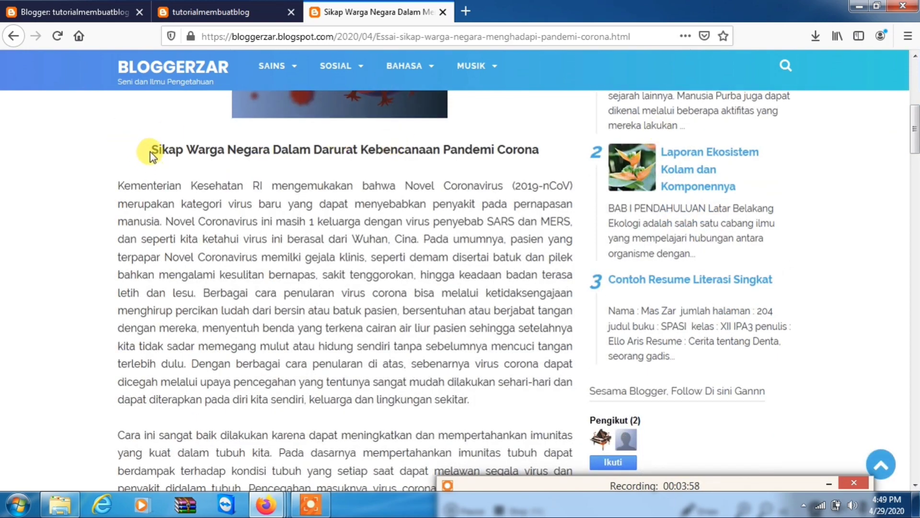
drag(150, 156, 168, 127)
key(ctrl+Tab)
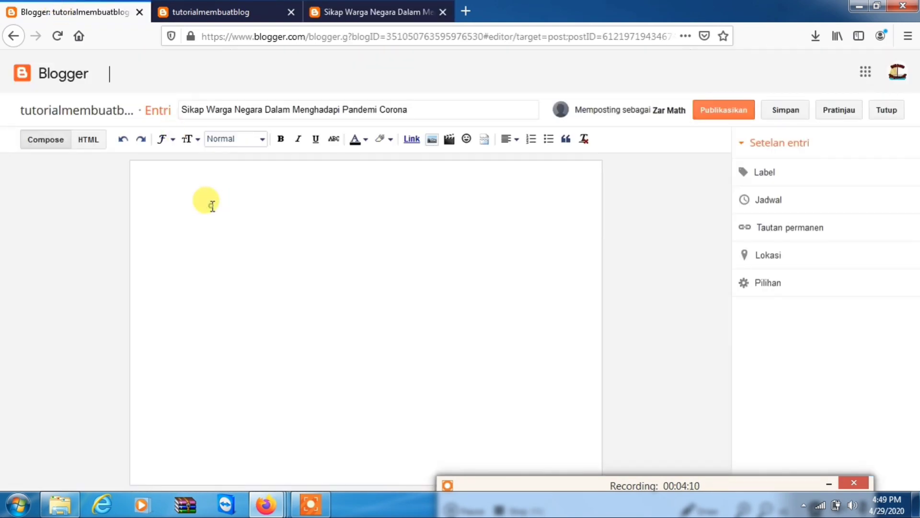
click(212, 205)
key(ctrl+v)
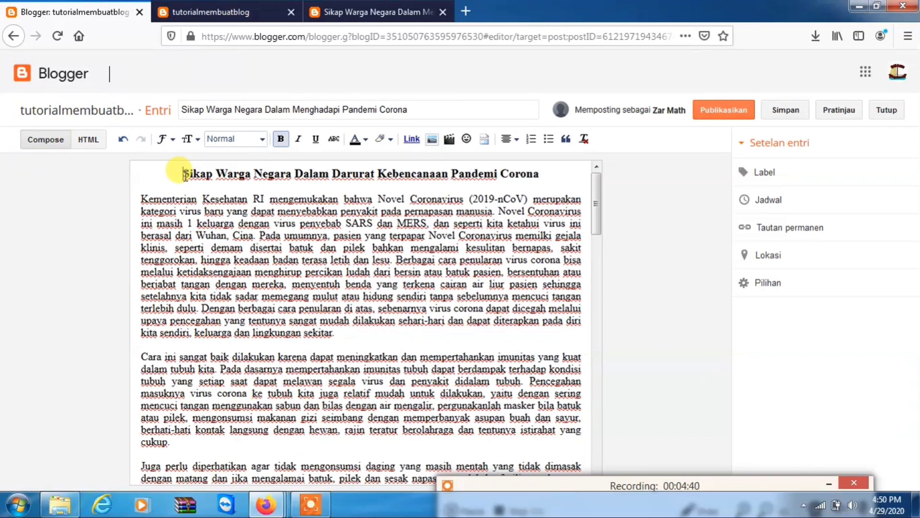
click(368, 6)
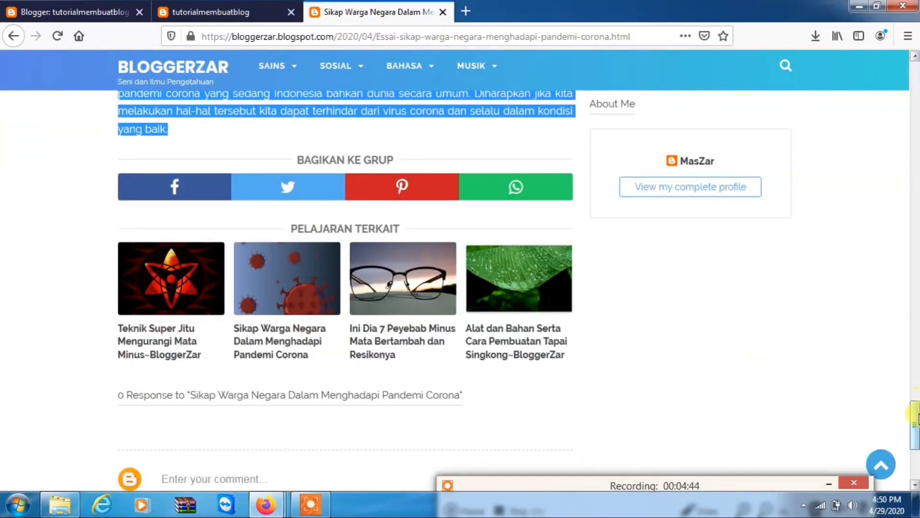
scroll(915, 369, up, 1)
drag(916, 369, 914, 78)
key(ctrl+t)
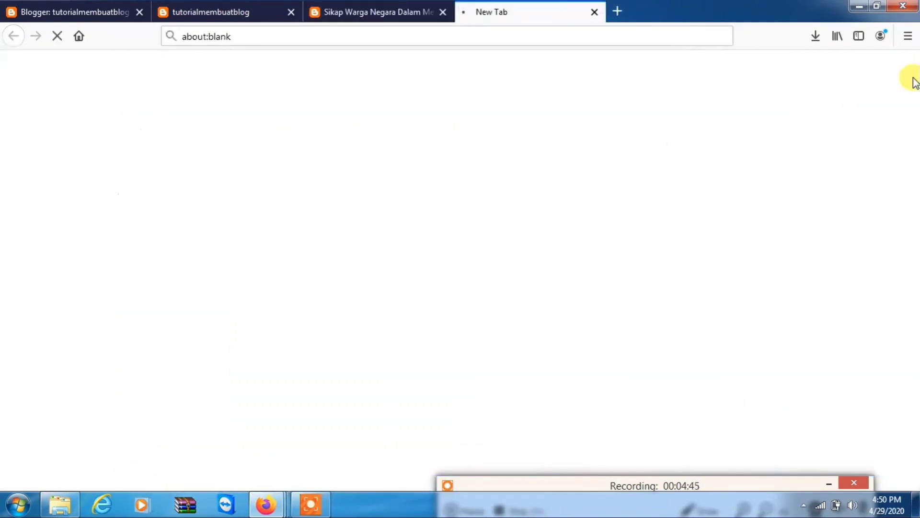
click(594, 12)
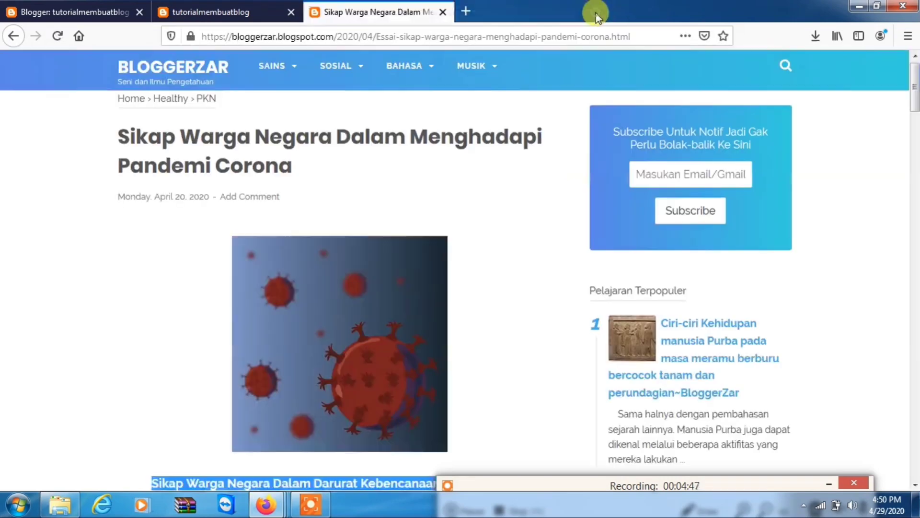
right_click(357, 316)
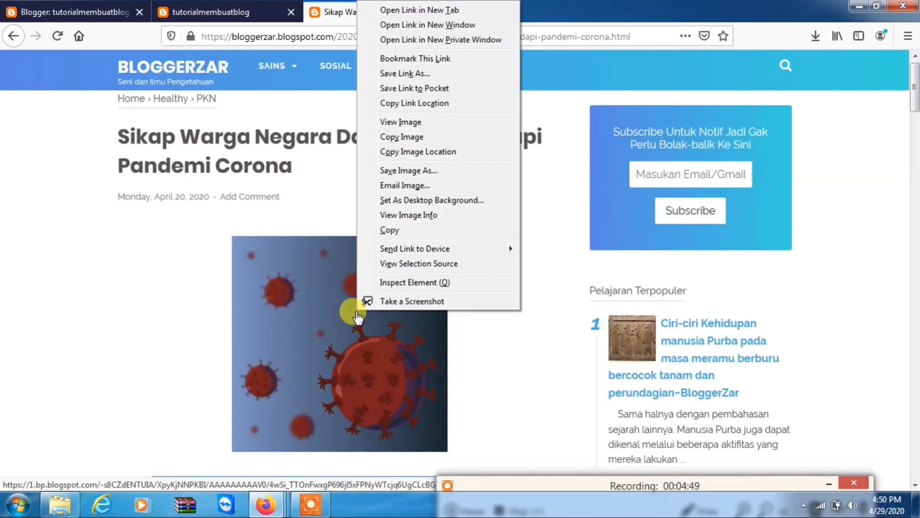
click(397, 171)
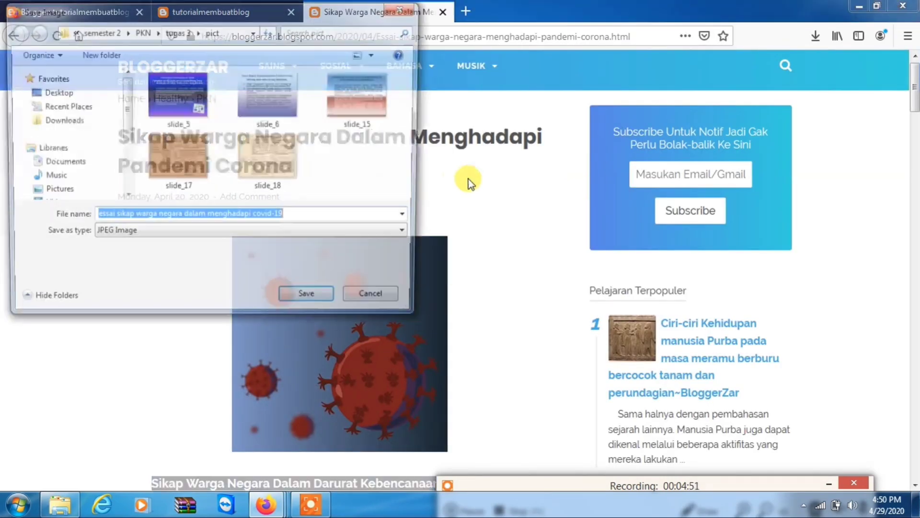
click(405, 7)
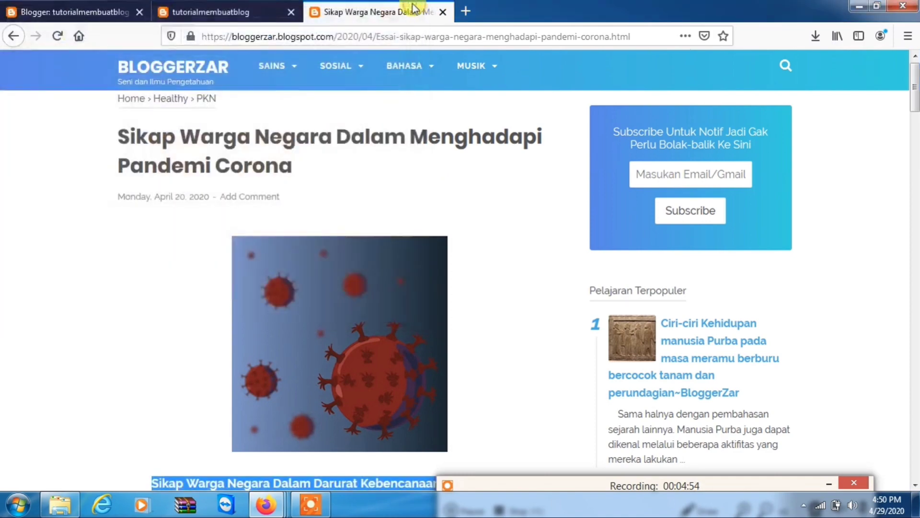
- Upload the "essai sikap warga" virus image from the Blog > Pict folder and insert it above the heading in the new post
click(37, 7)
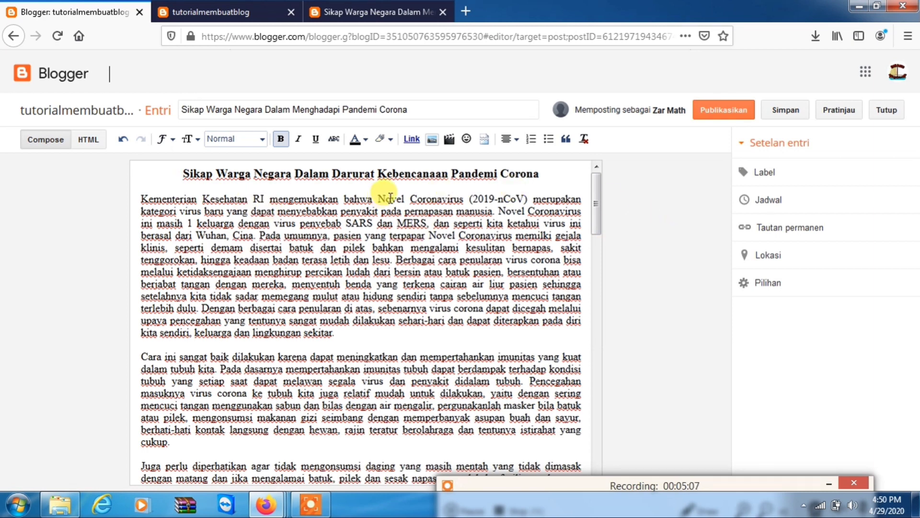
click(430, 140)
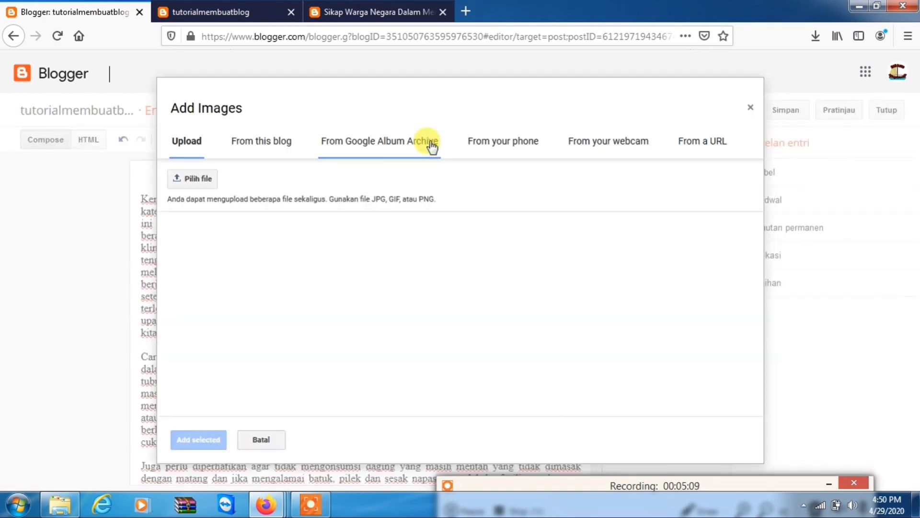
click(196, 179)
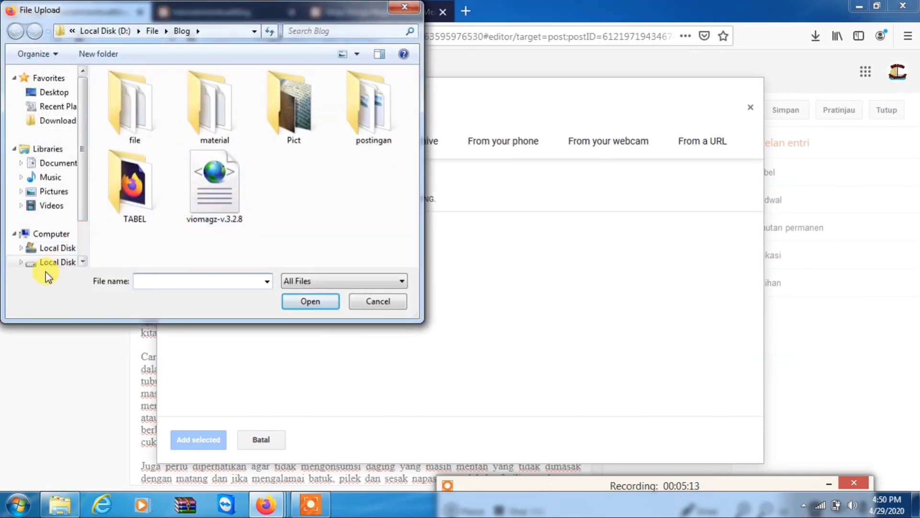
double_click(302, 92)
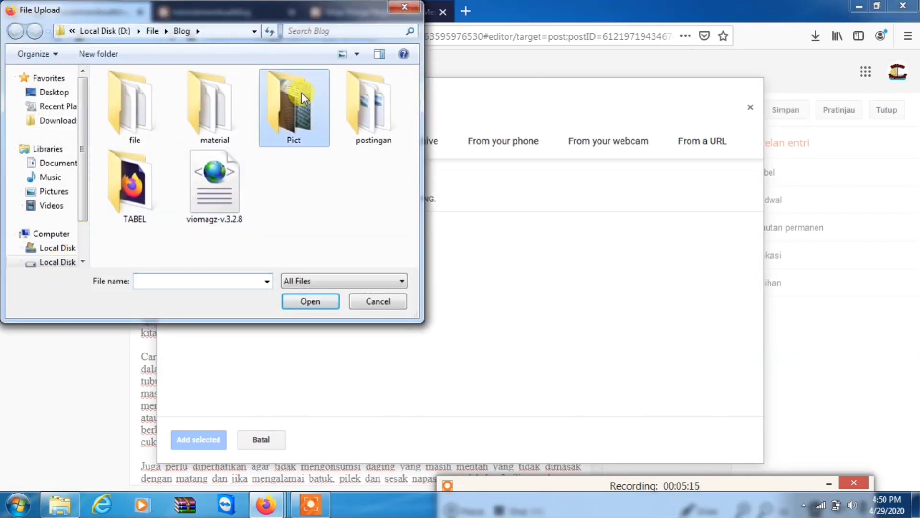
drag(415, 90, 416, 112)
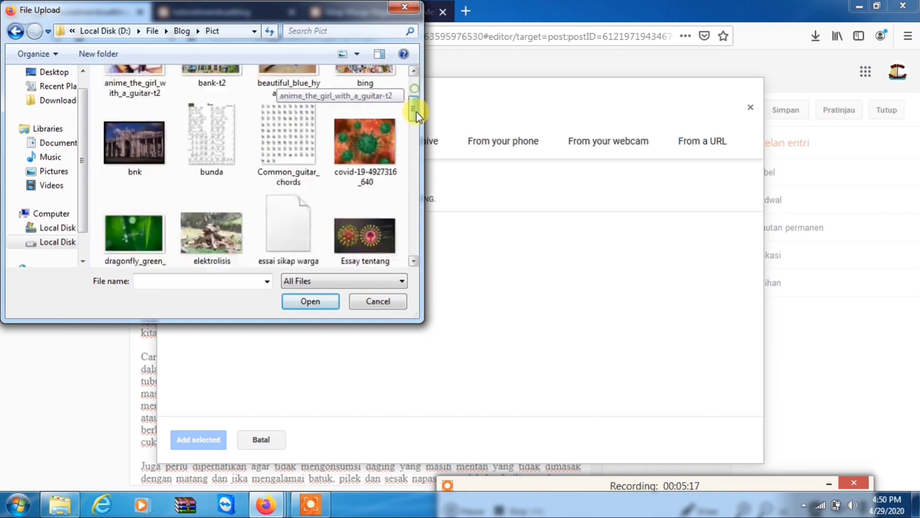
double_click(287, 230)
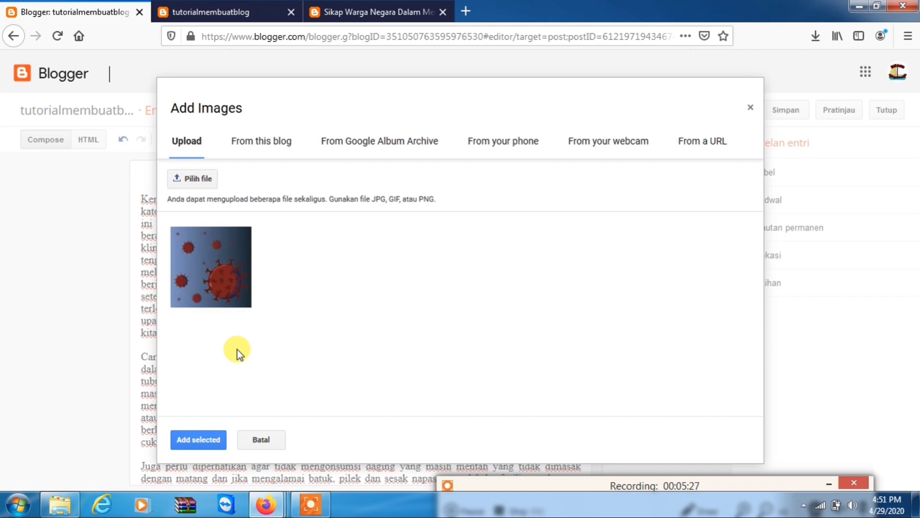
click(220, 263)
click(200, 440)
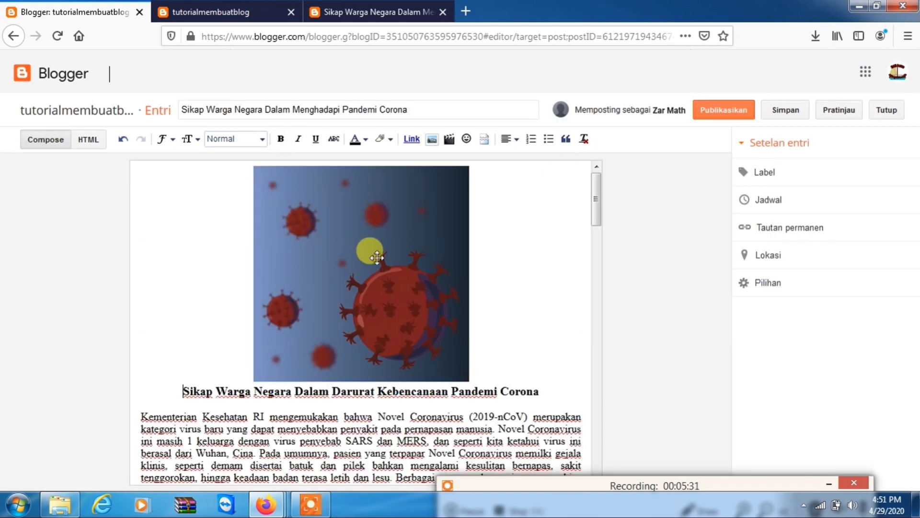
- Set the inserted virus image to X-Large and publish the post
click(377, 257)
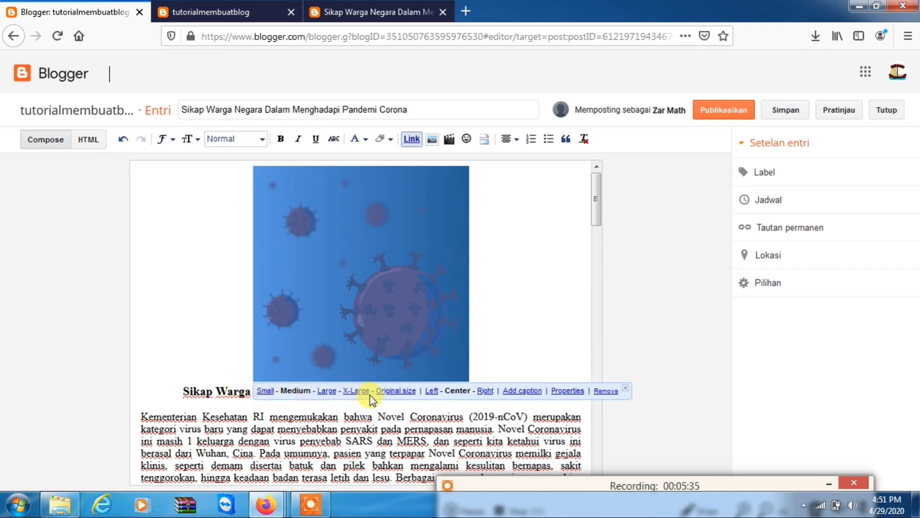
click(355, 391)
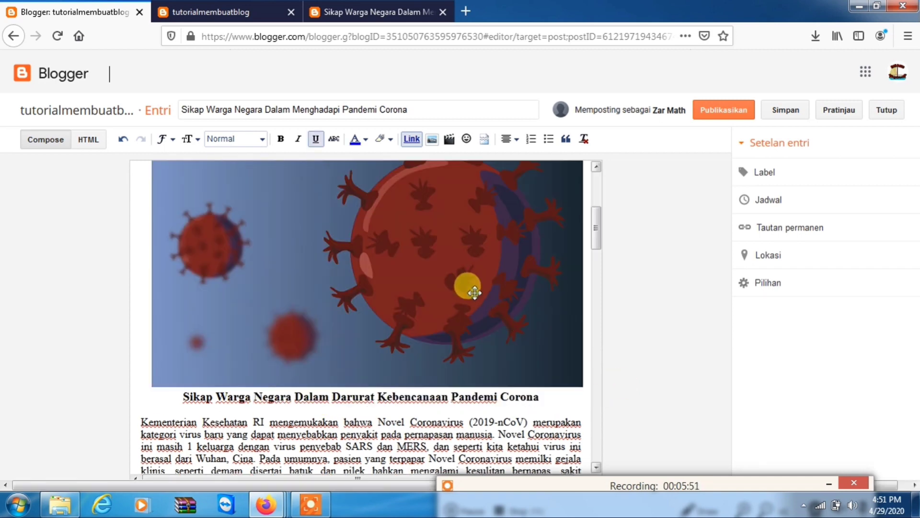
click(470, 288)
click(655, 342)
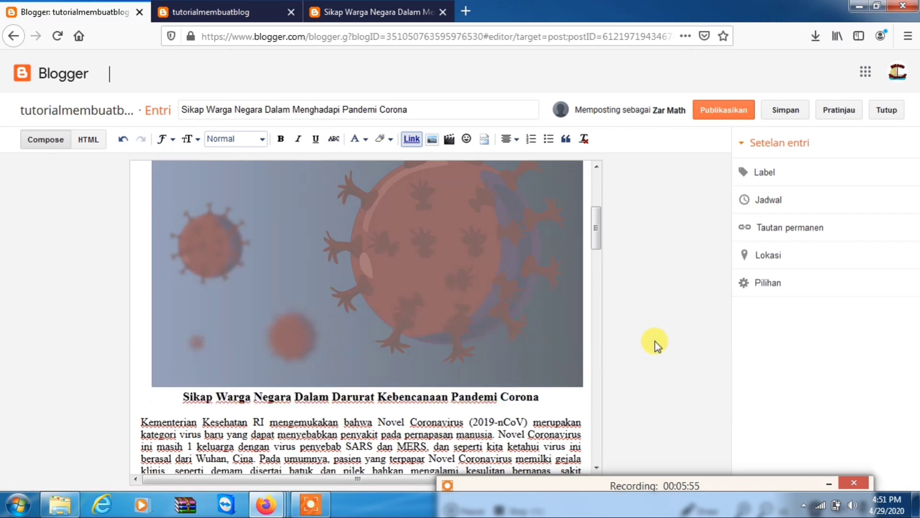
click(716, 113)
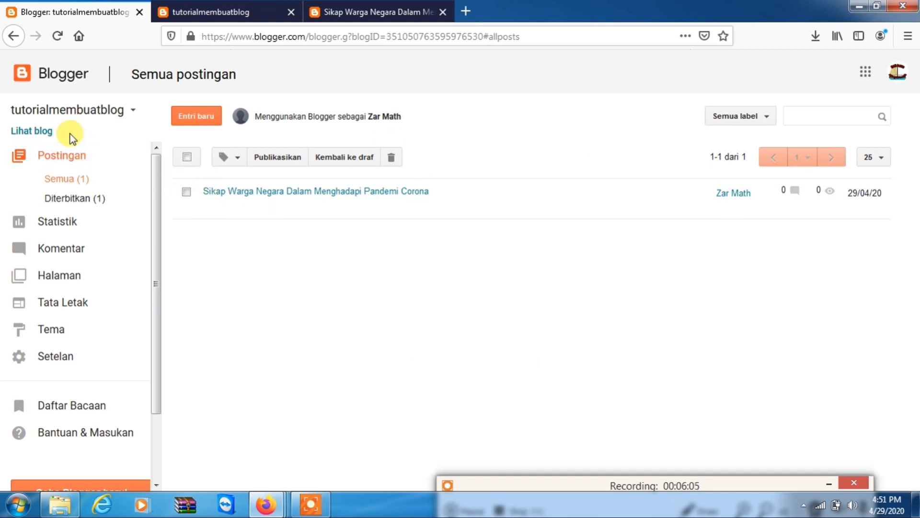
- Reload the live blog and open the featured corona post to examine its page and the header menu
click(218, 9)
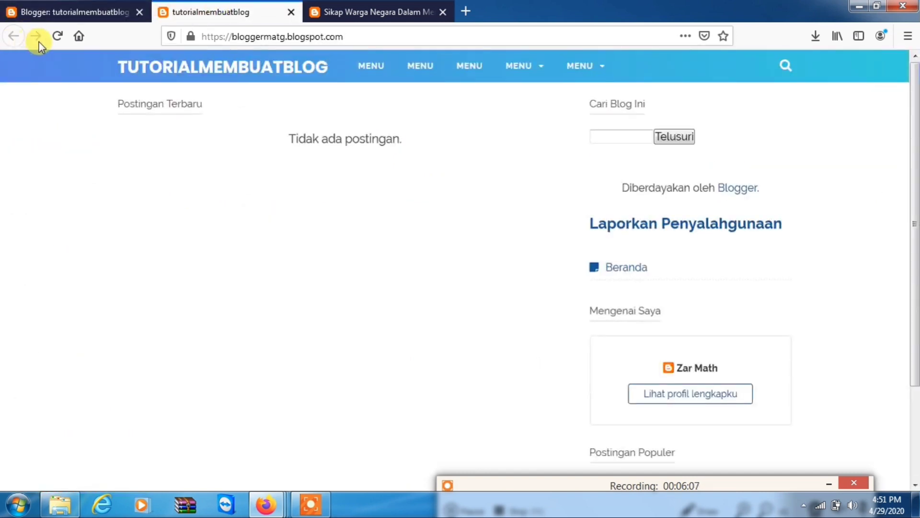
click(57, 36)
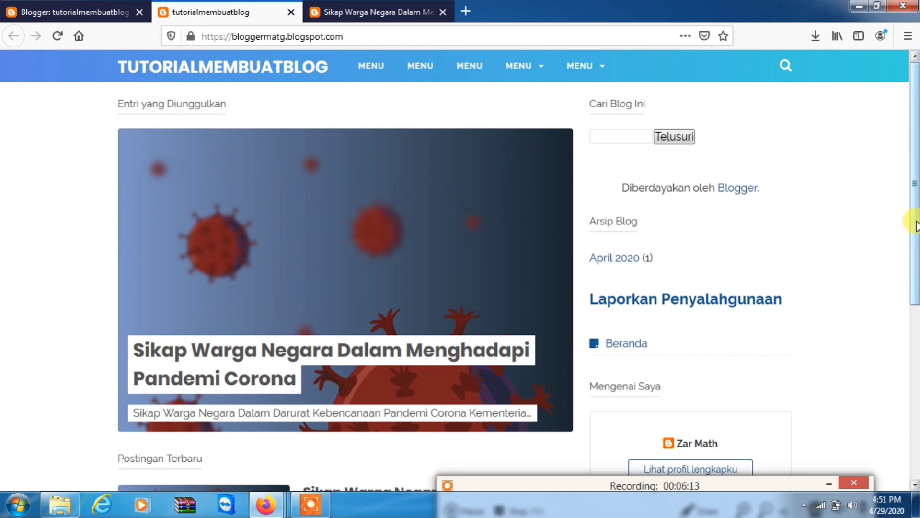
click(412, 240)
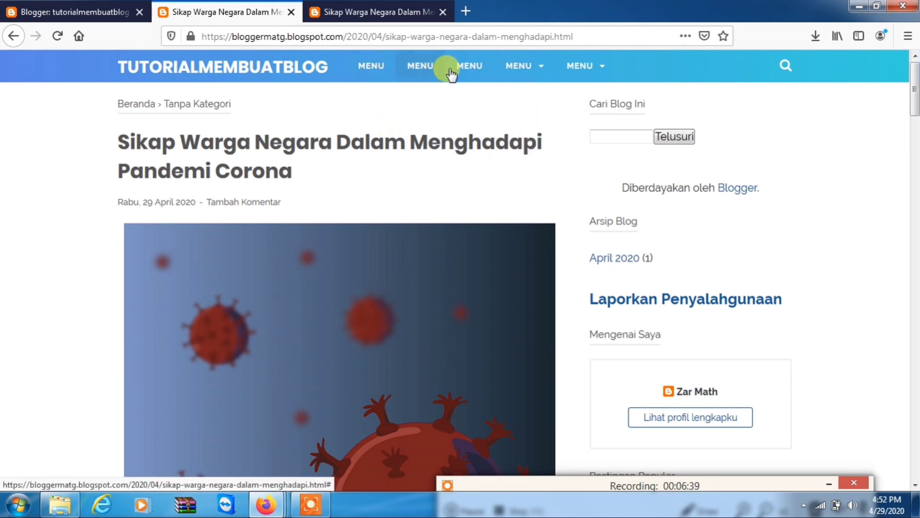
mouse_move(542, 67)
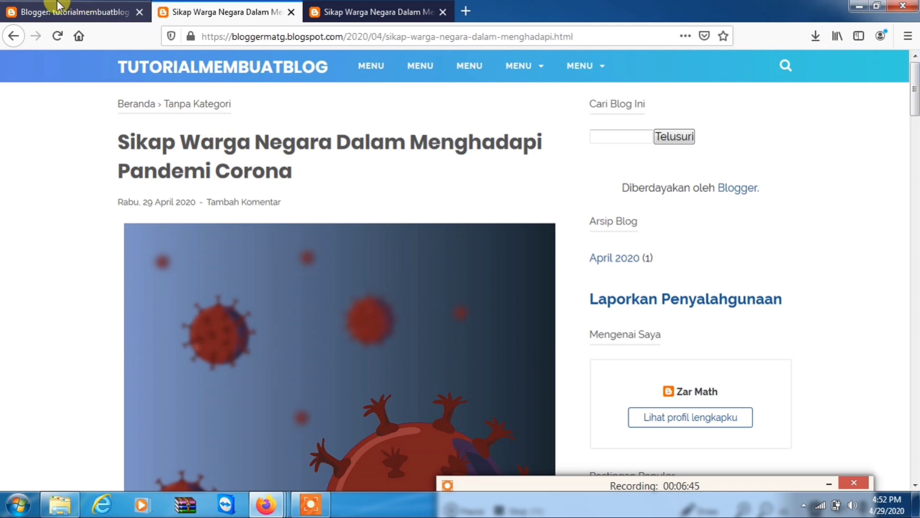
- Add the new label "corona" to both posts in Blogger's post list
click(23, 11)
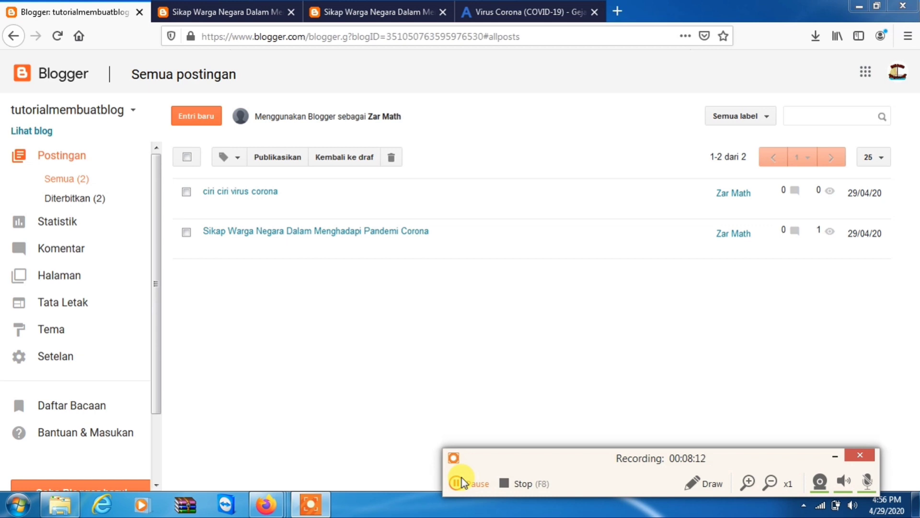
click(187, 191)
click(186, 232)
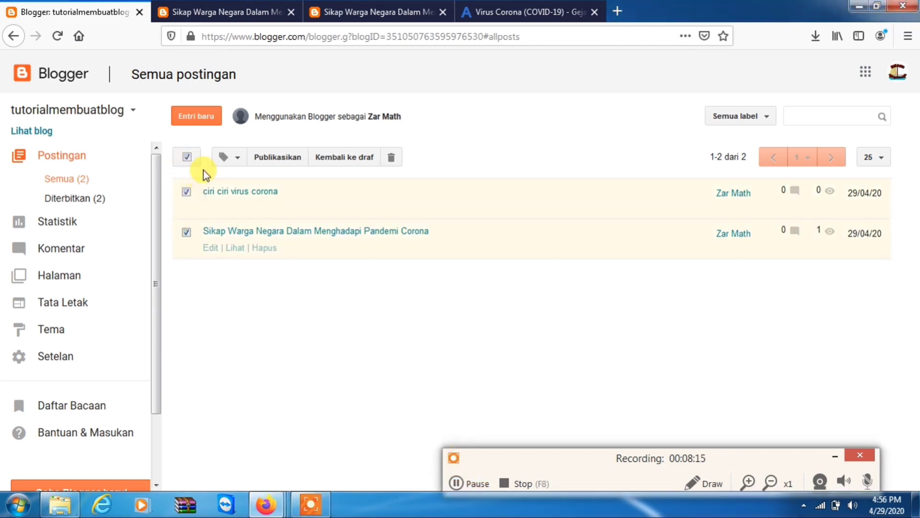
click(226, 162)
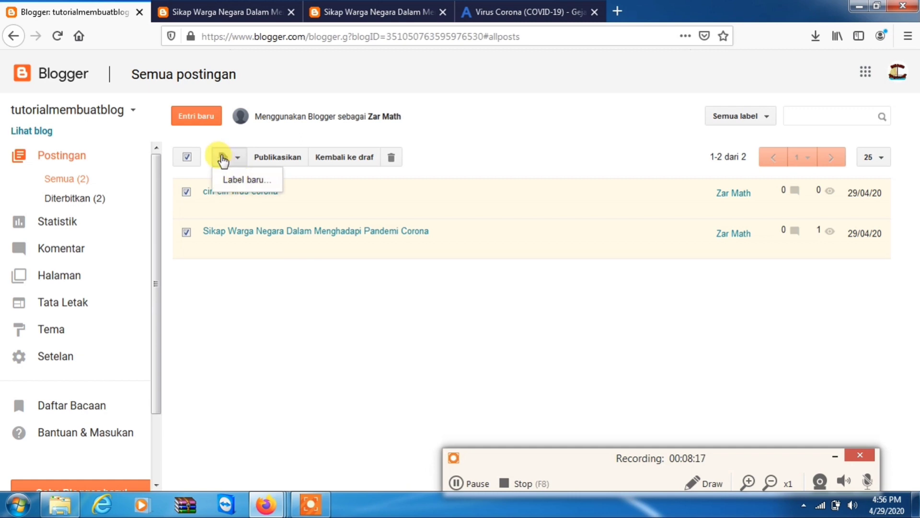
click(233, 179)
click(433, 205)
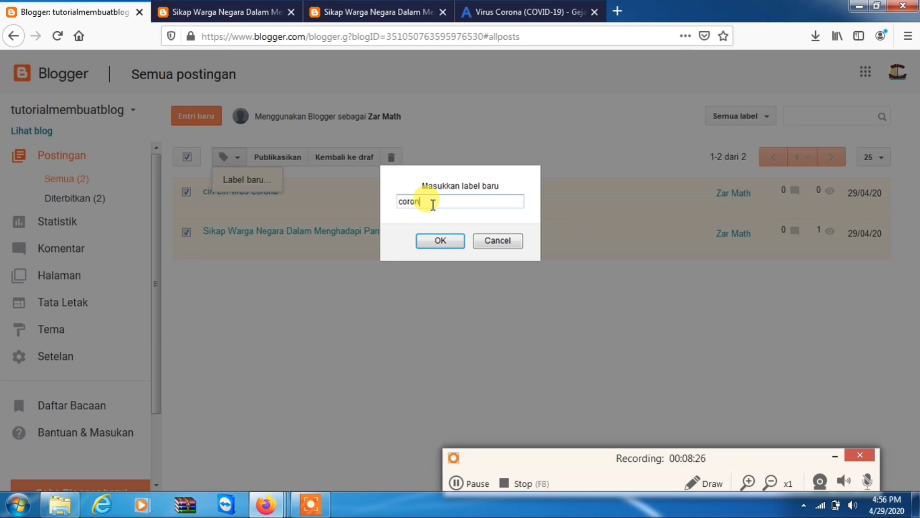
click(440, 240)
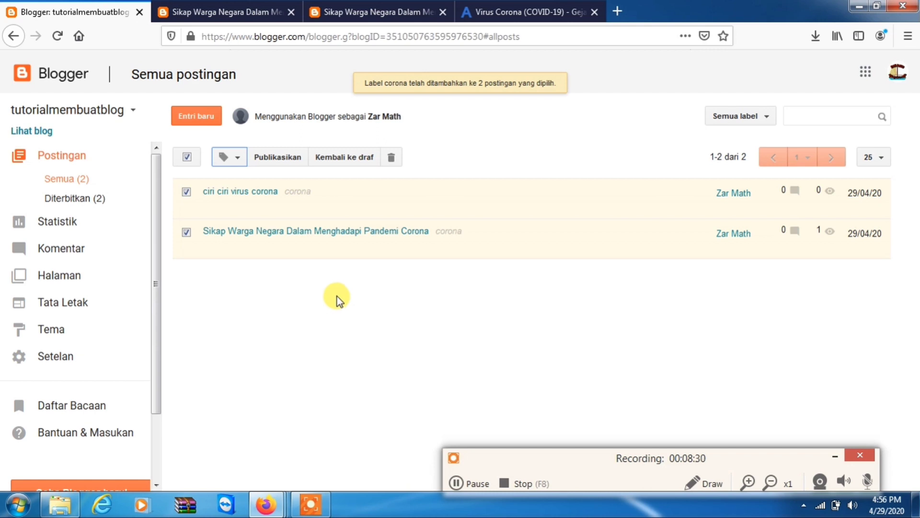
mouse_move(232, 254)
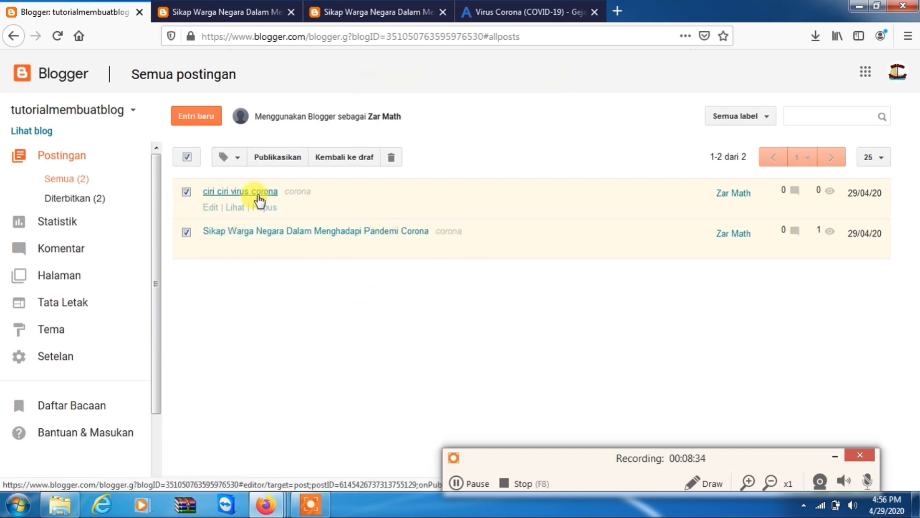
- Open the blog theme's HTML for editing and search the code for "menu1"
click(89, 343)
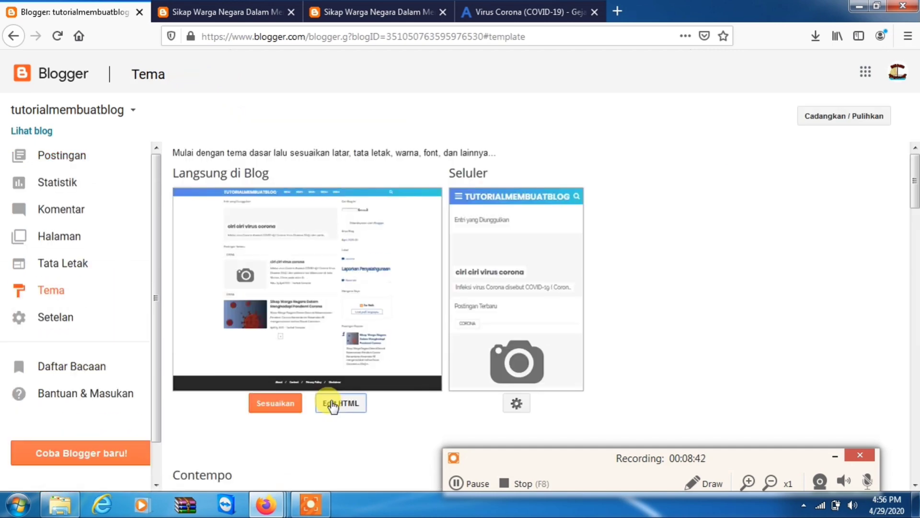
click(332, 405)
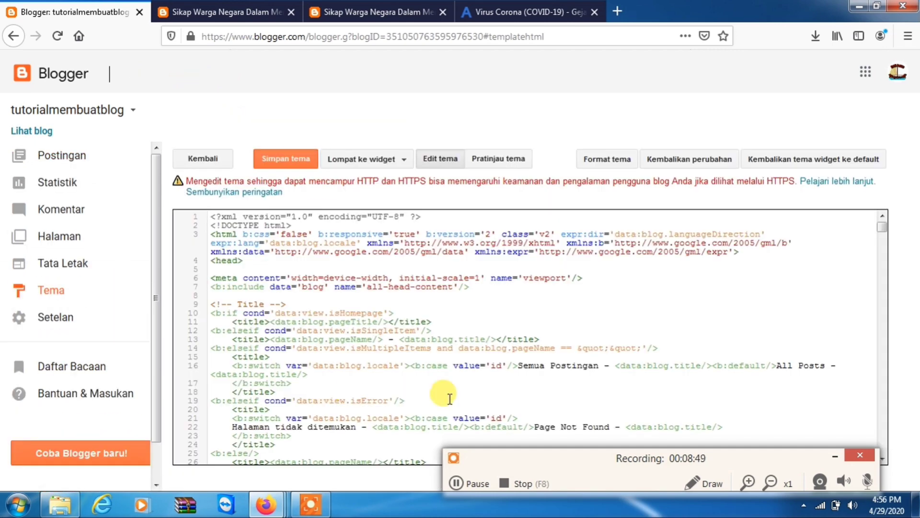
click(445, 299)
key(ctrl+f)
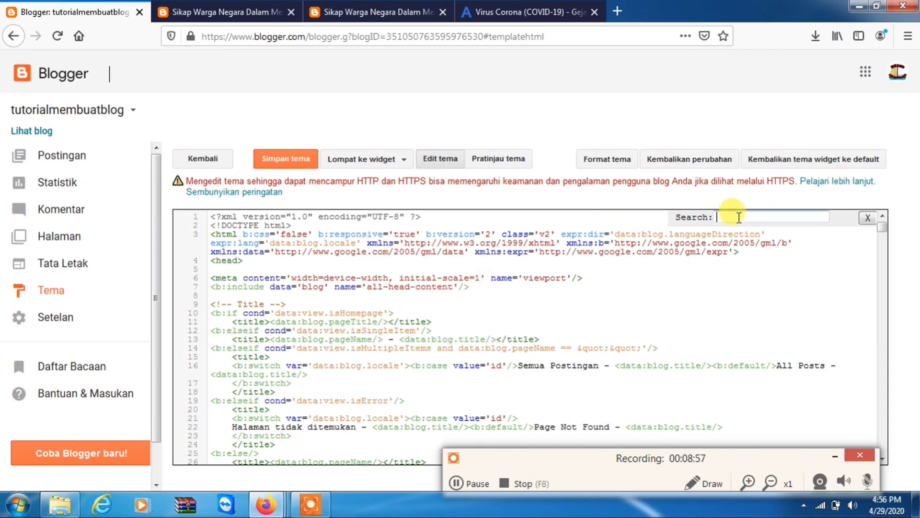
text(menu1)
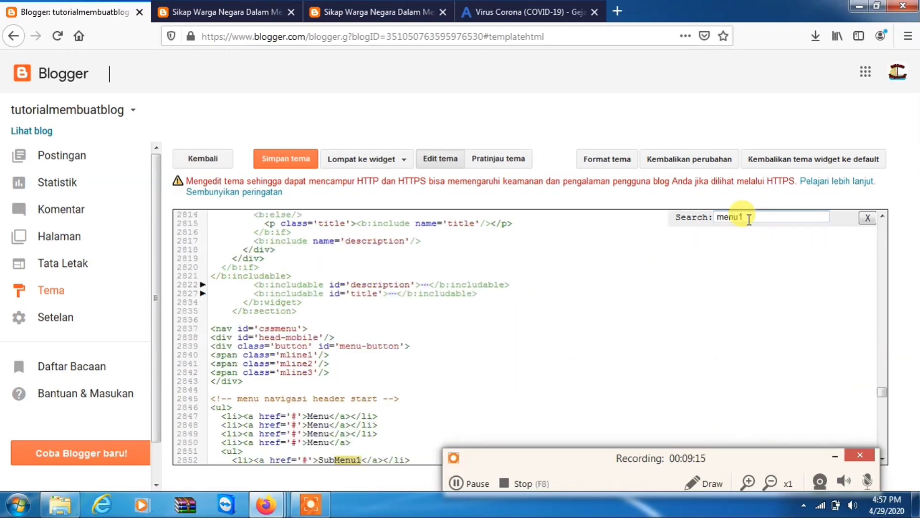
- Rename the header menu entries to Home, About, Kontak, Virus Corona (Penyebab, Cara Mengatasi, Ciri-ciri) and Virus Flu Burung (Penyebab, Cara Mengatasi, Ciri-ciri, Artikel)
click(287, 415)
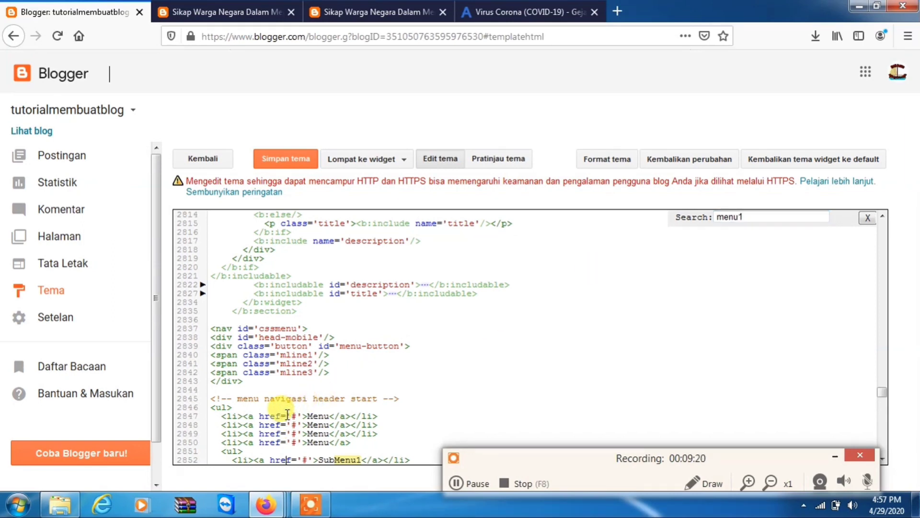
key(Down)
key(Down)
key(Down)
key(Down)
key(Down)
key(Down)
key(Down)
key(Down)
key(Down)
key(Down)
key(Down)
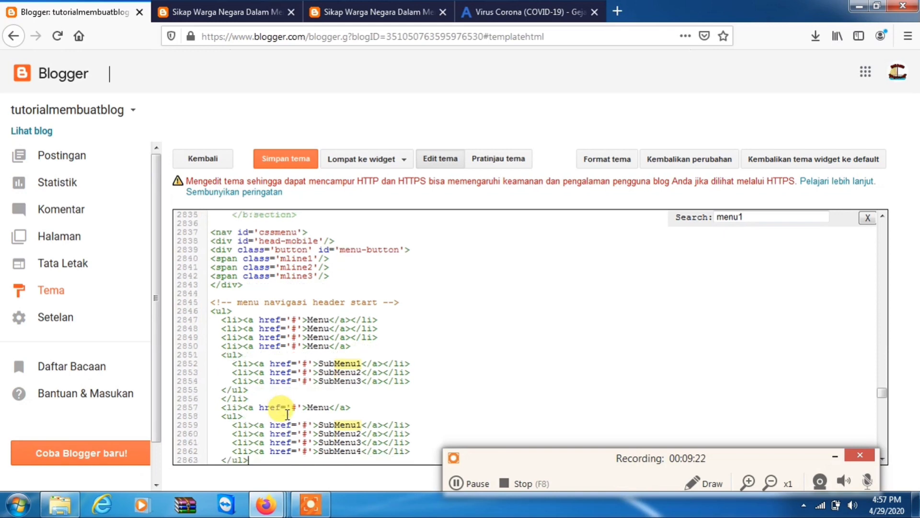
key(Down)
key(Down)
key(Down)
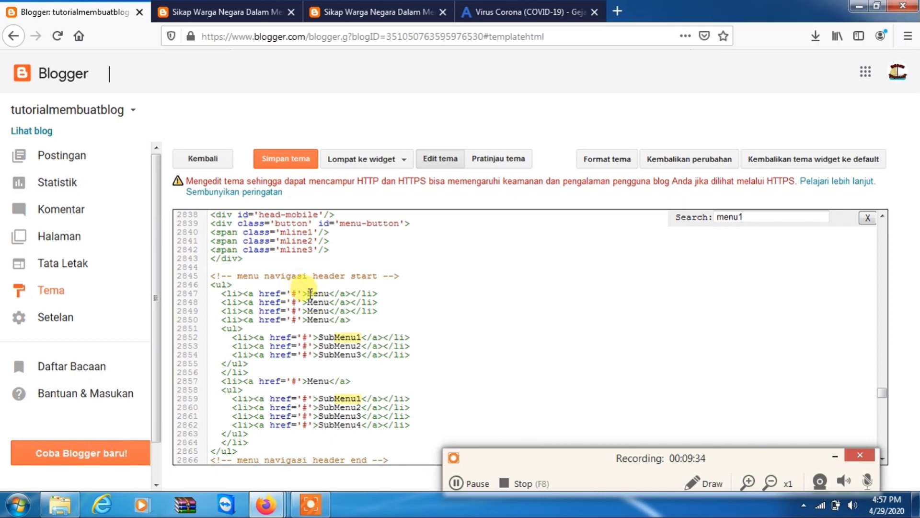
drag(308, 293, 331, 293)
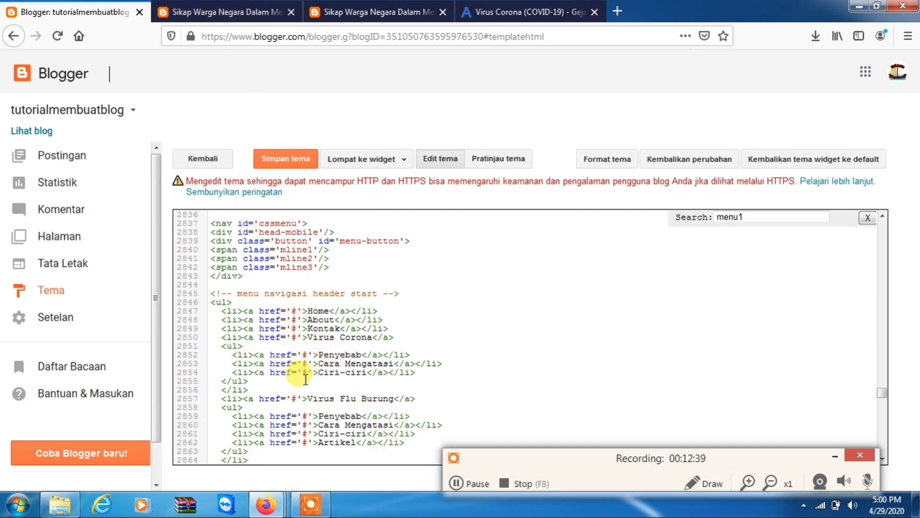
- Go to the live blog's home page and copy its address
click(226, 11)
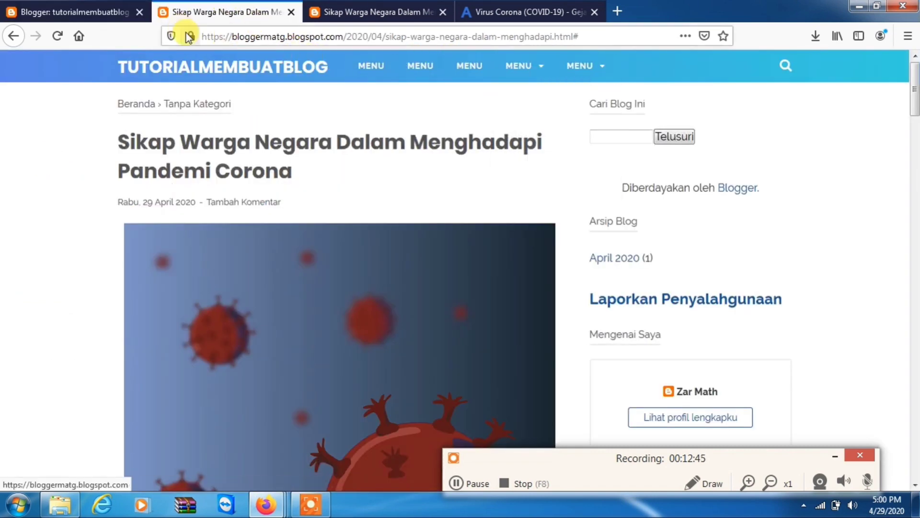
click(83, 11)
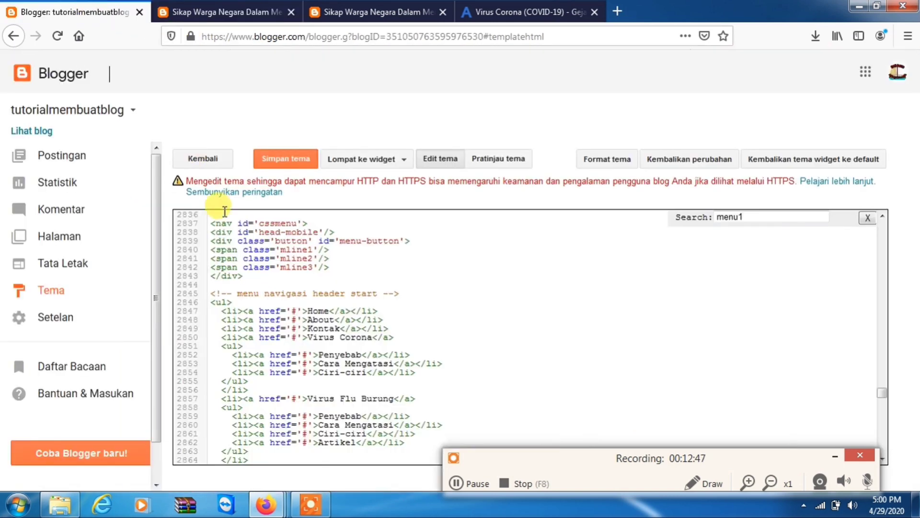
click(297, 311)
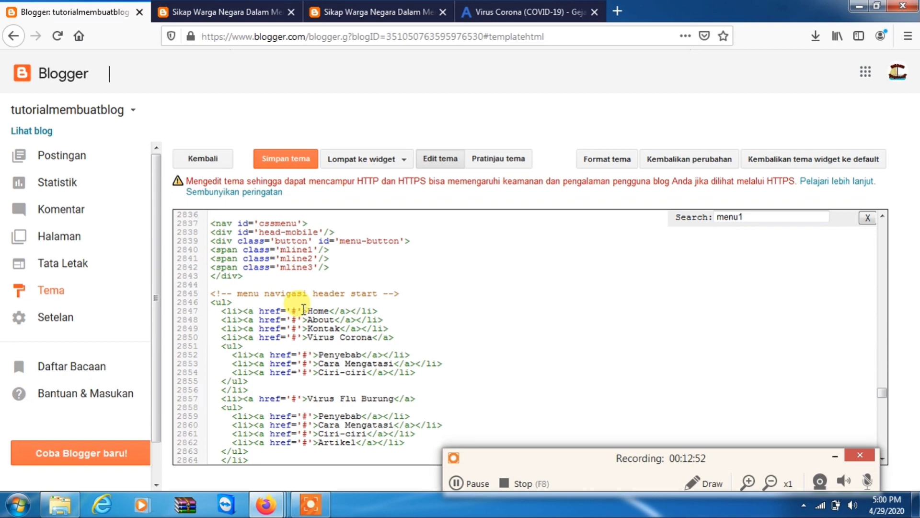
click(269, 12)
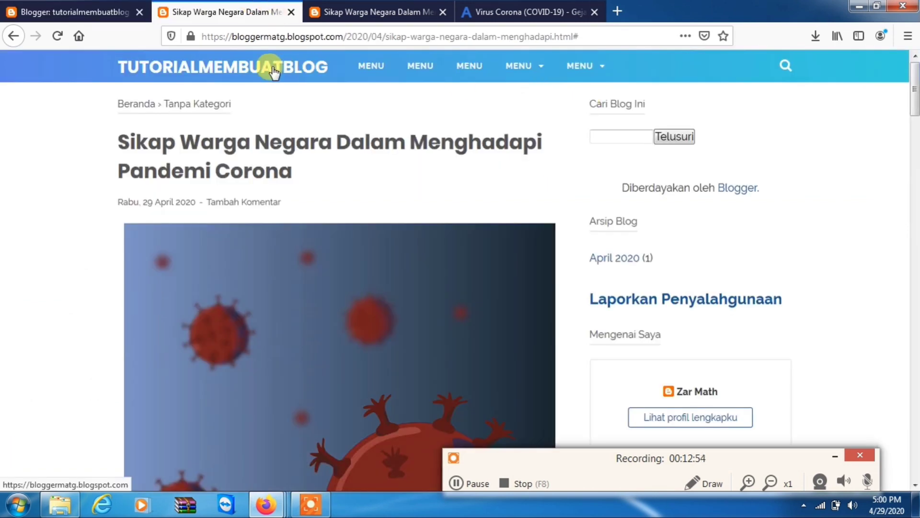
click(242, 71)
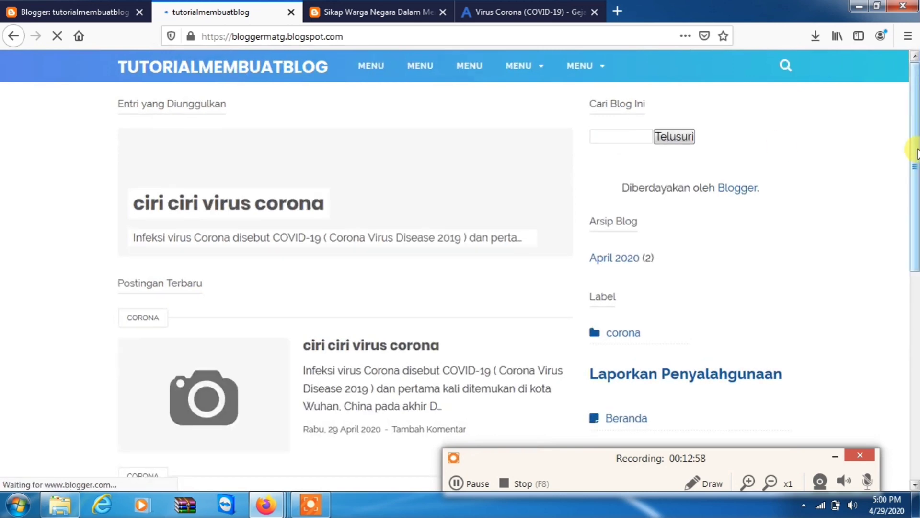
drag(915, 174, 898, 91)
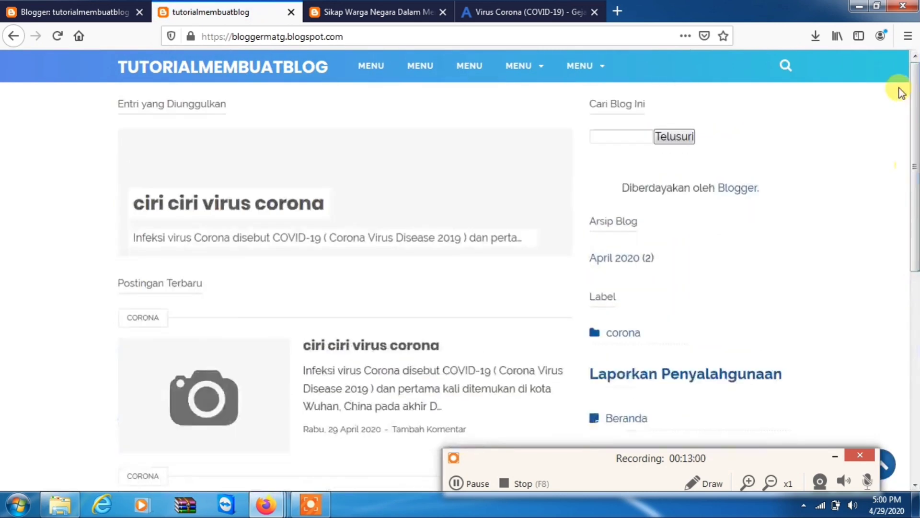
click(380, 35)
key(ctrl+c)
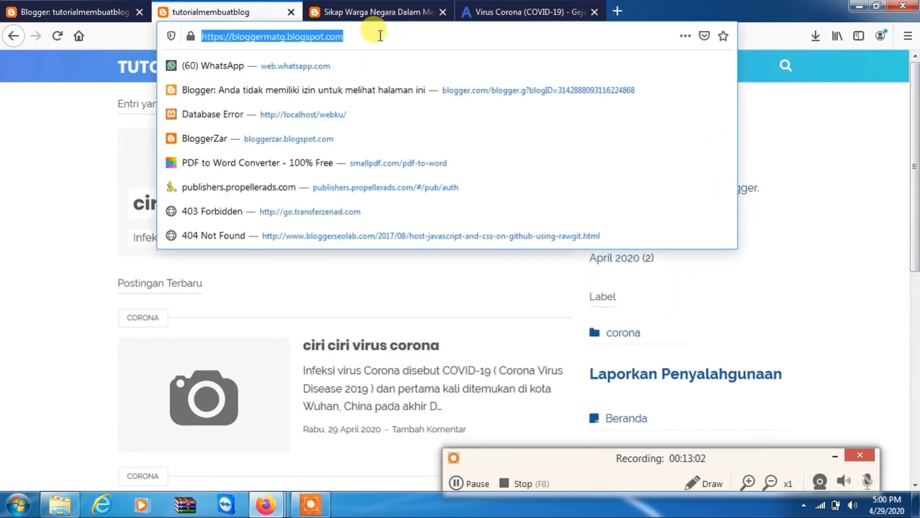
click(72, 11)
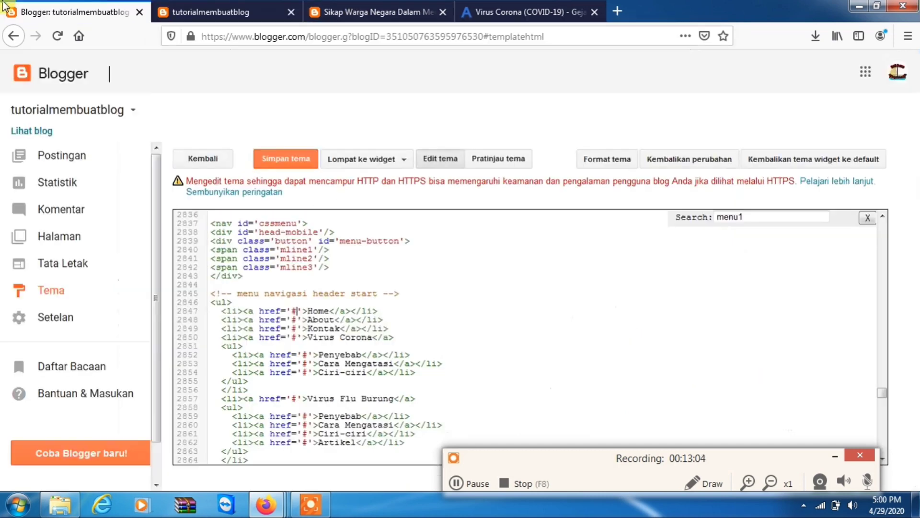
double_click(294, 311)
key(ctrl+v)
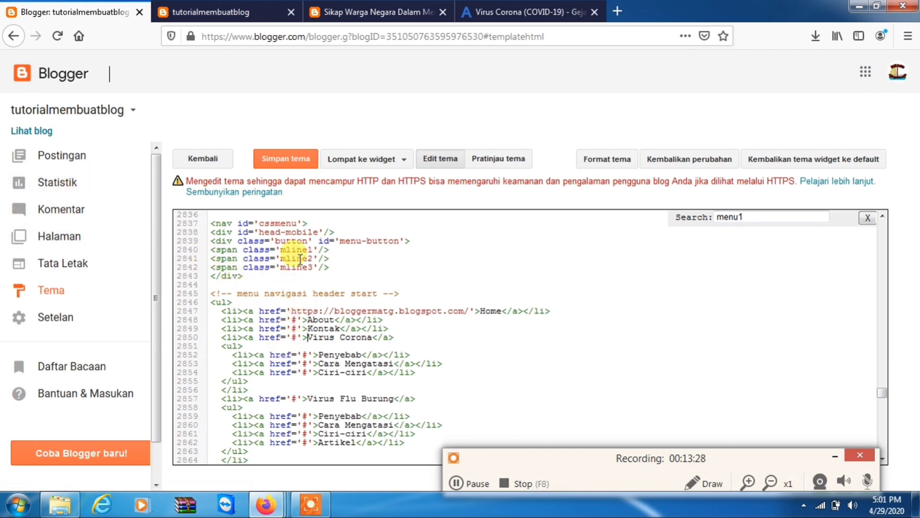
click(277, 164)
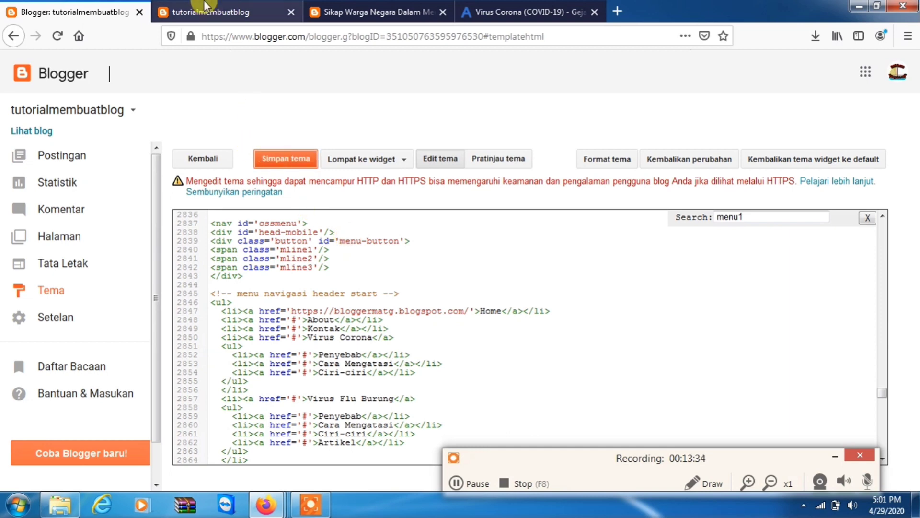
- Test the Home and About links in the live blog's header menu
click(196, 11)
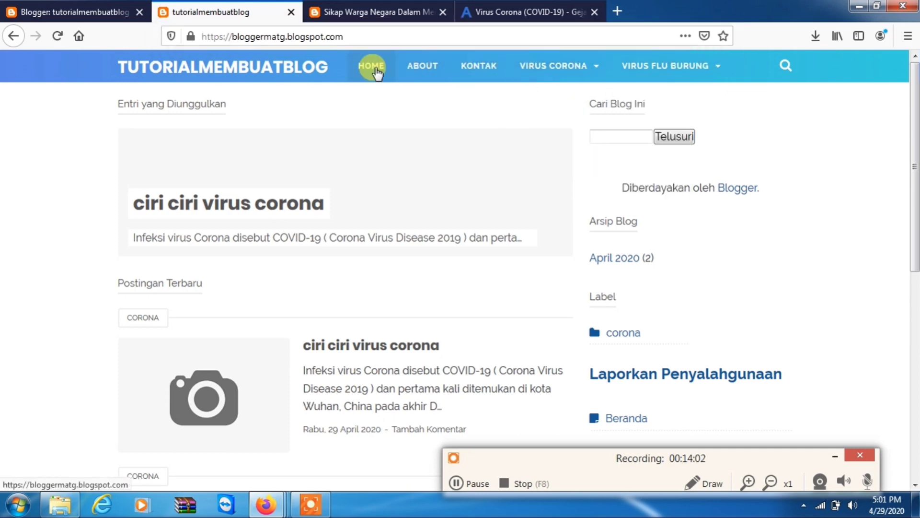
click(372, 78)
click(436, 75)
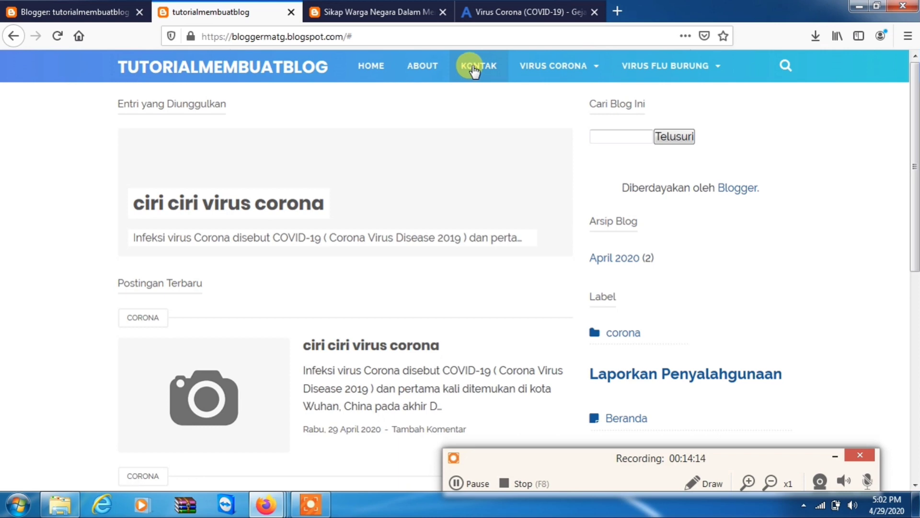
- Open the corona label's post listing on the live blog and copy the page address
click(77, 12)
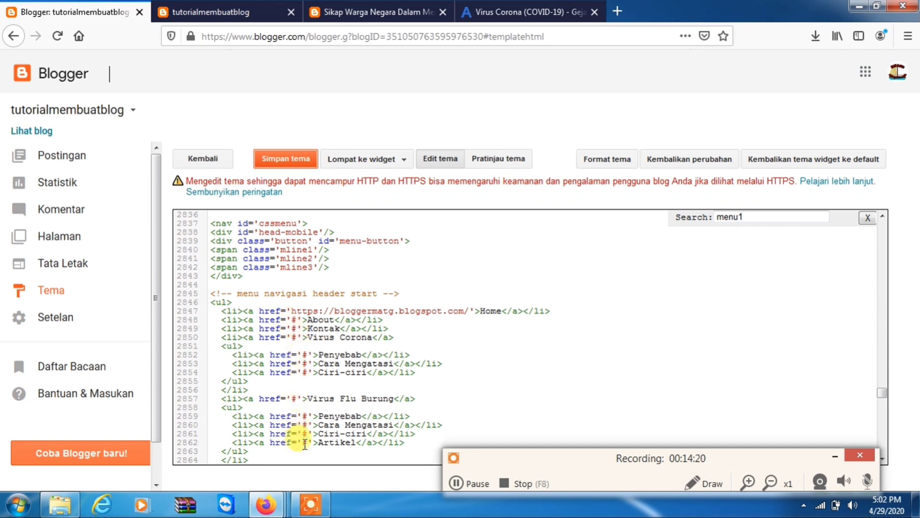
click(234, 9)
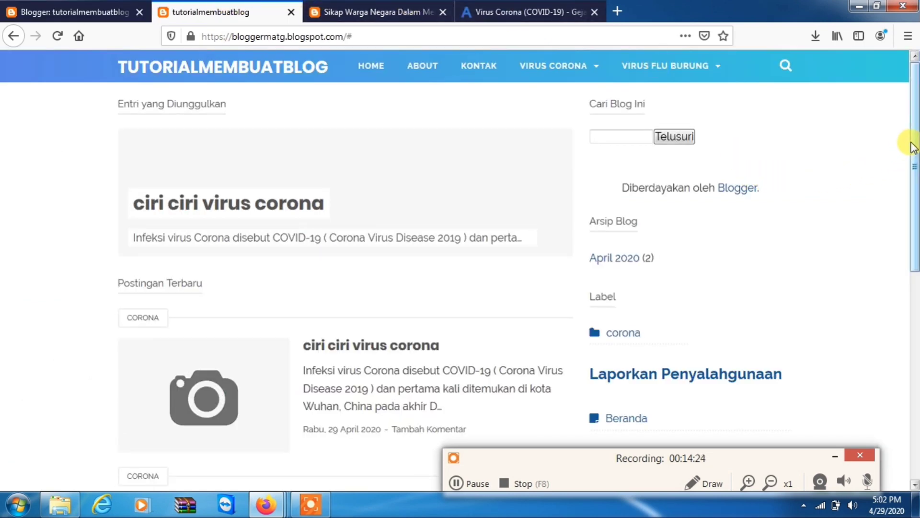
scroll(908, 148, down, 1)
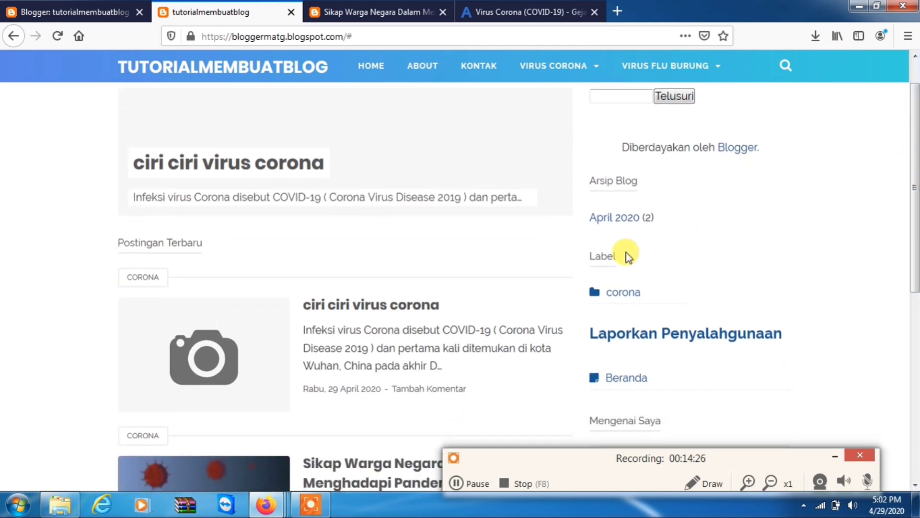
click(616, 298)
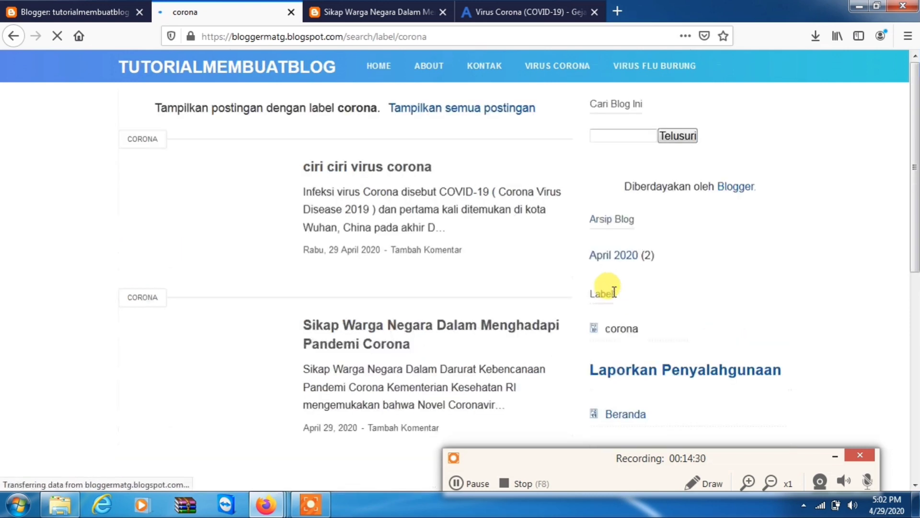
click(413, 37)
key(ctrl+c)
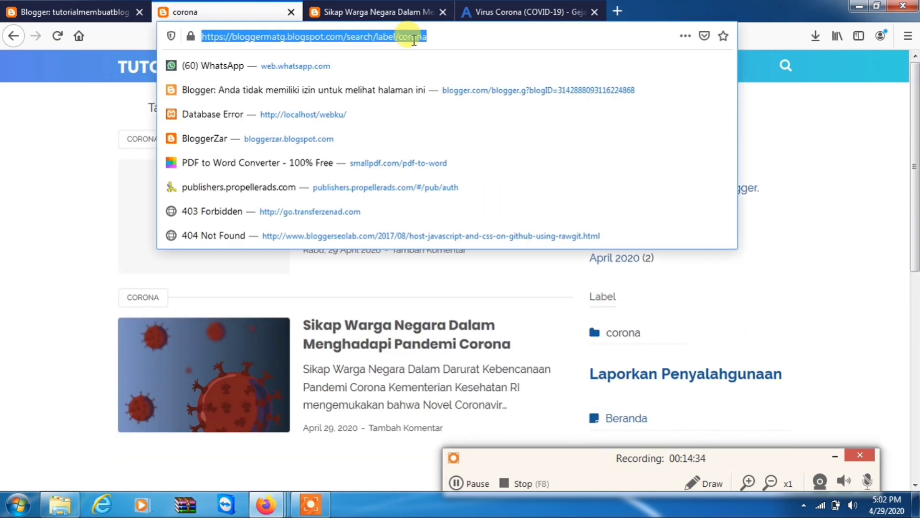
click(72, 12)
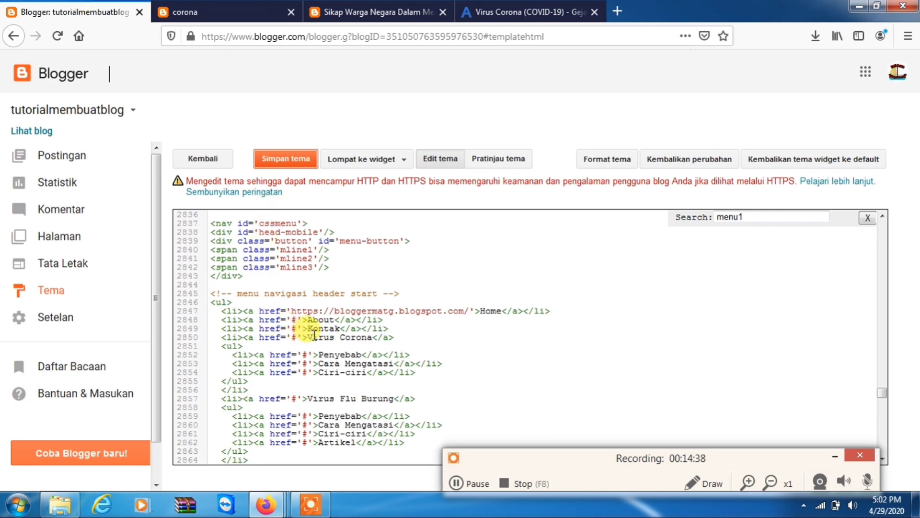
click(293, 338)
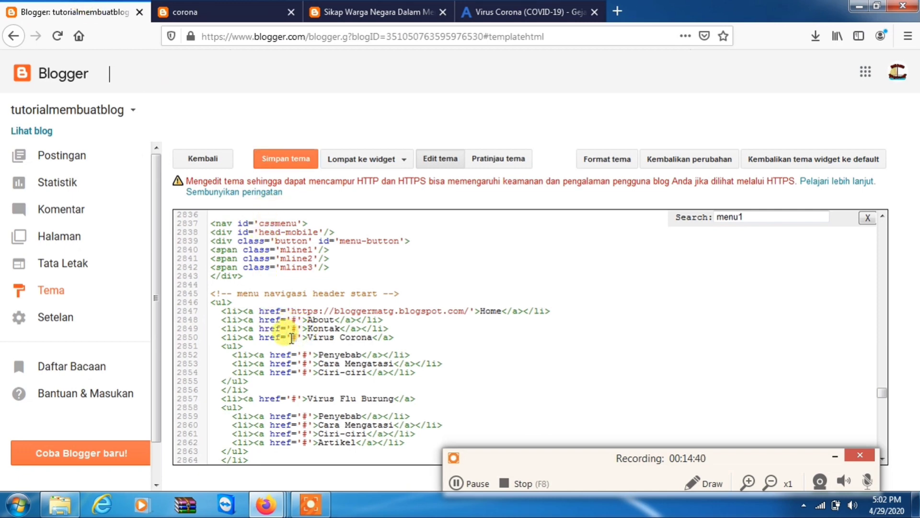
key(ctrl+v)
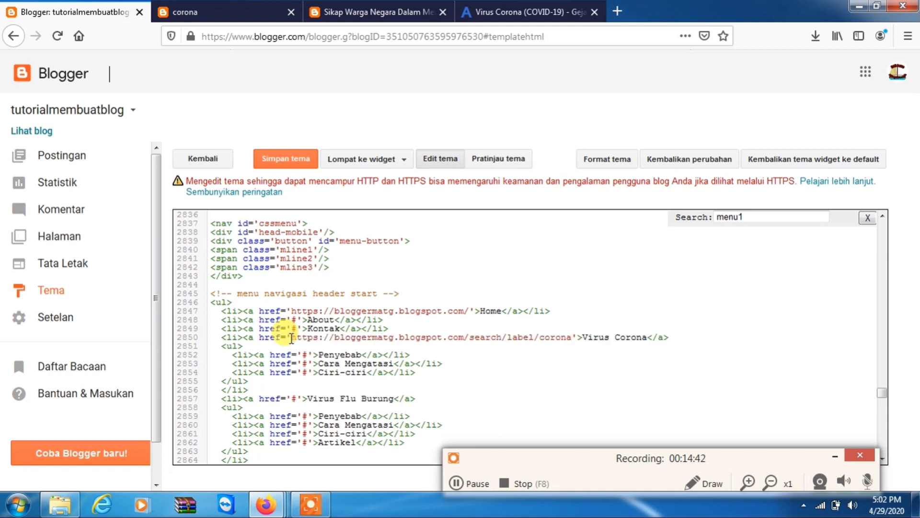
click(297, 160)
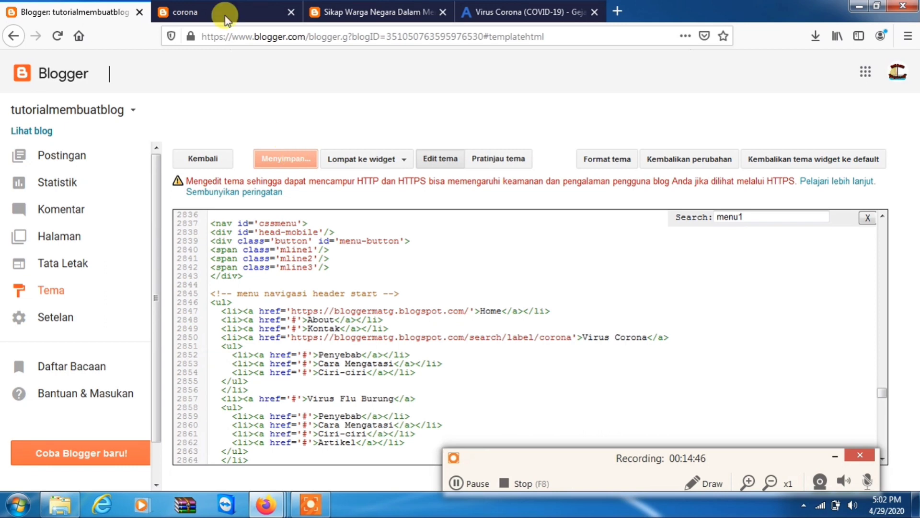
- Test the Home and Virus Corona links on the live blog, view the Virus Flu Burung submenu, and return to the theme editor
click(184, 6)
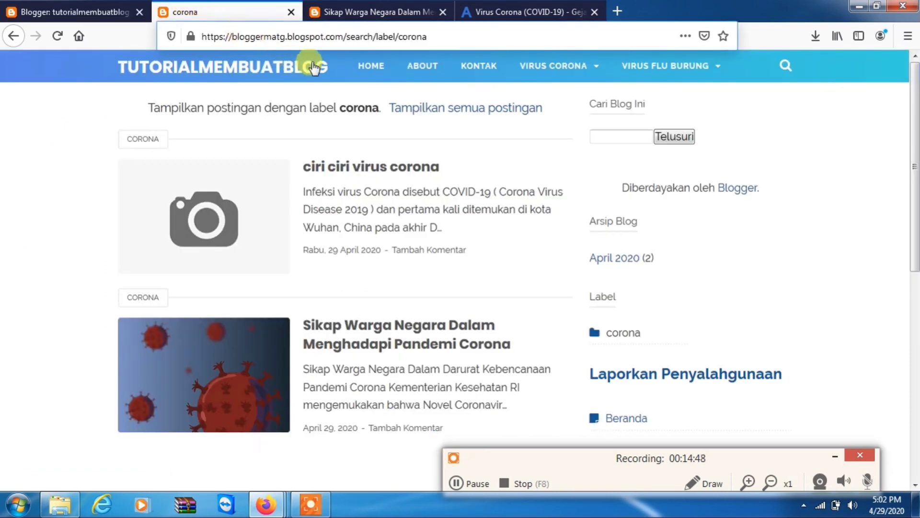
click(375, 74)
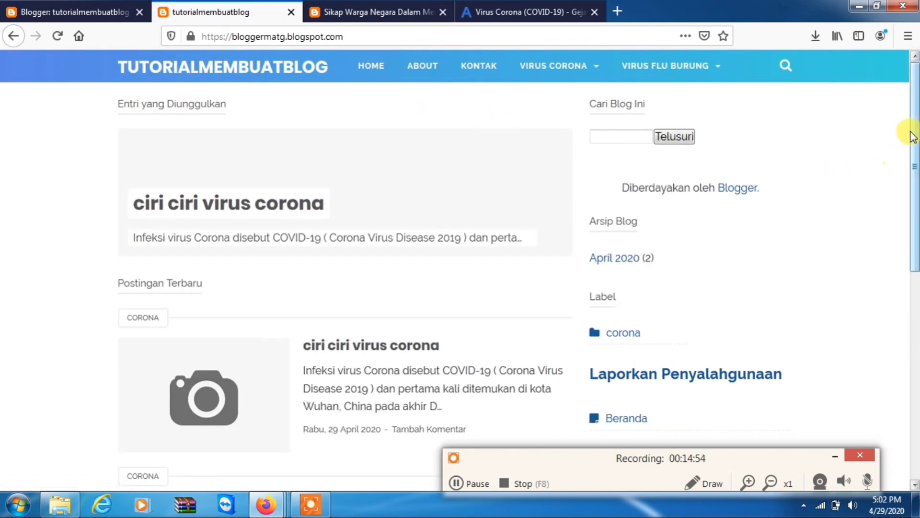
mouse_move(914, 134)
mouse_down()
mouse_move(914, 283)
mouse_move(907, 129)
mouse_up()
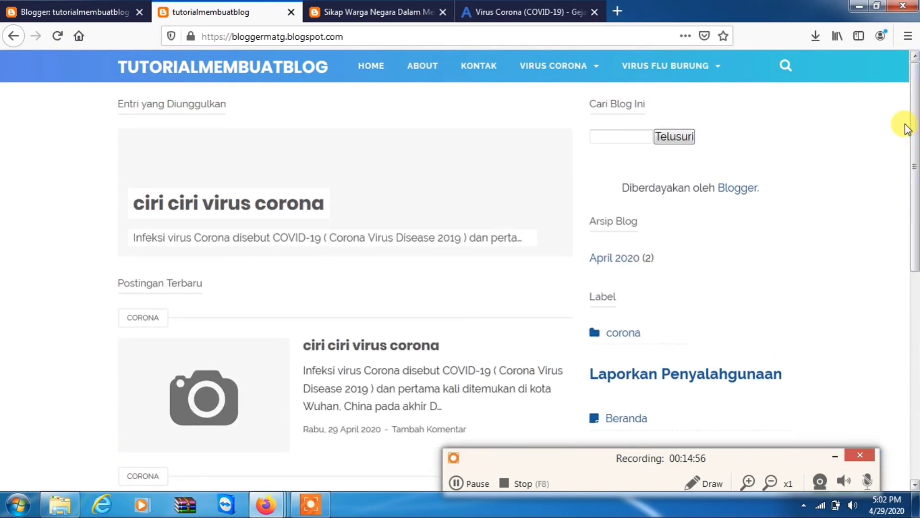
click(555, 71)
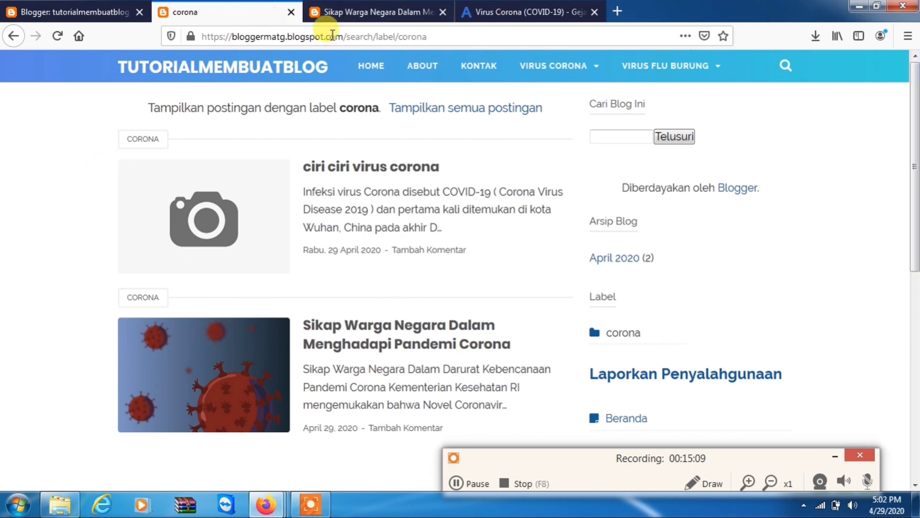
mouse_move(659, 71)
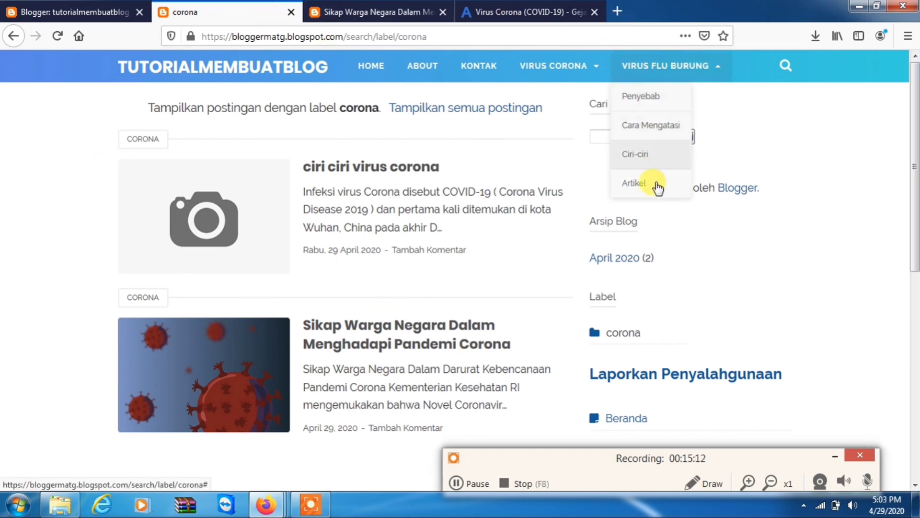
click(50, 7)
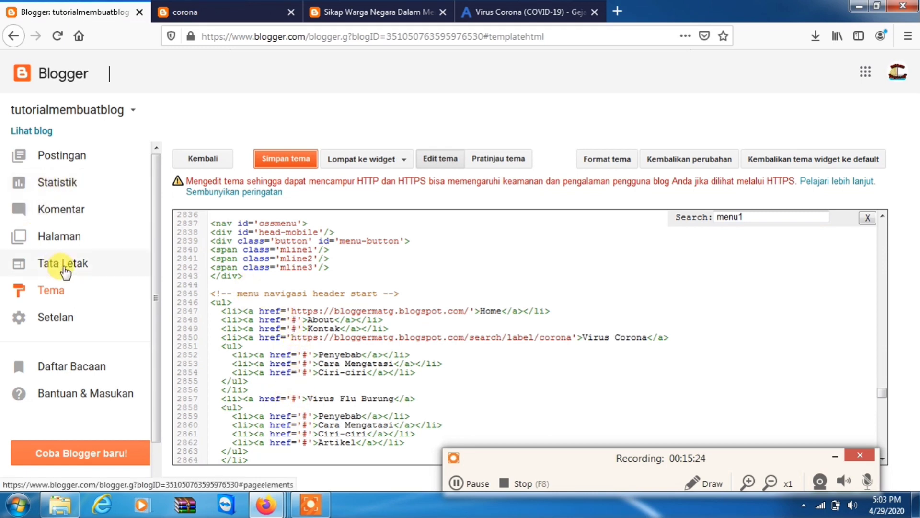
- Add a new label, flu burung, to the post "ciri ciri virus corona" in the posts list
click(44, 162)
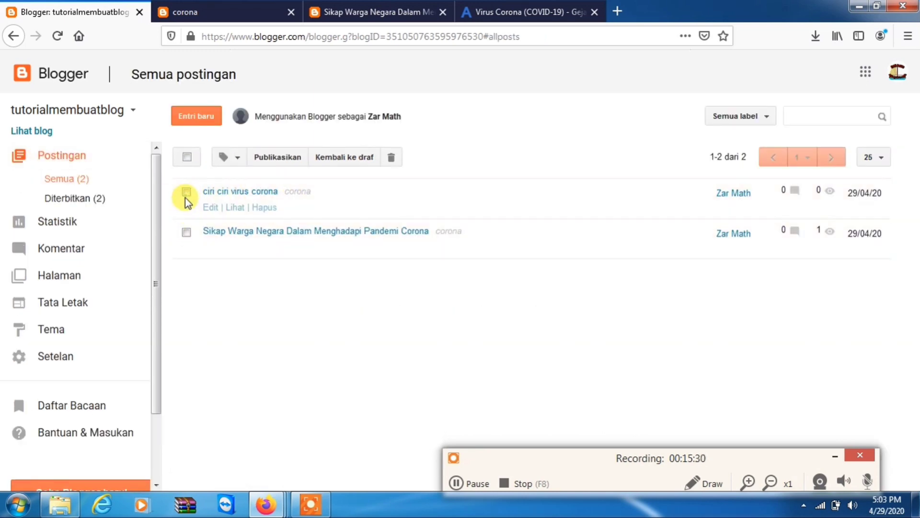
click(238, 160)
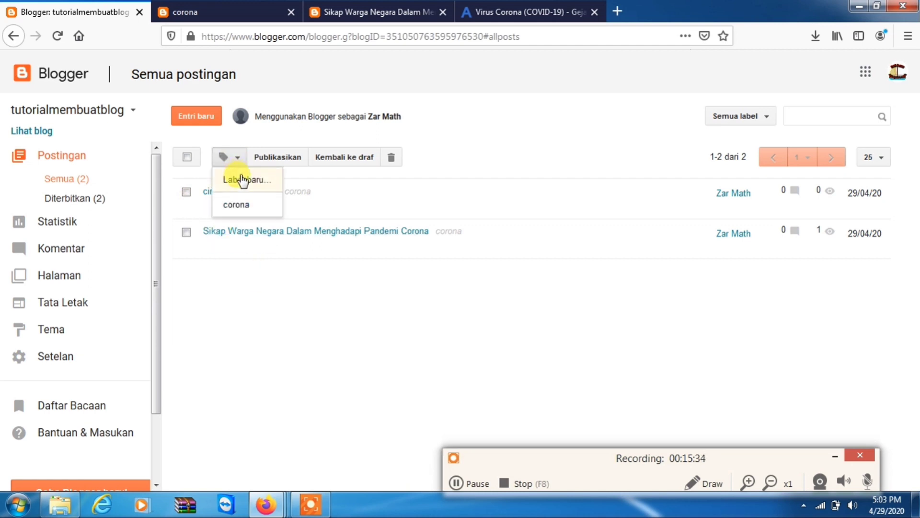
click(242, 180)
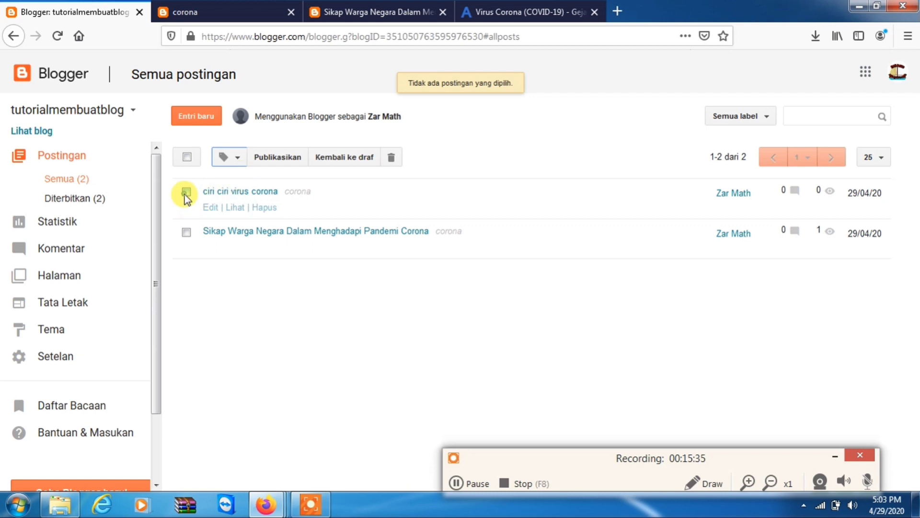
click(186, 192)
click(222, 157)
click(243, 180)
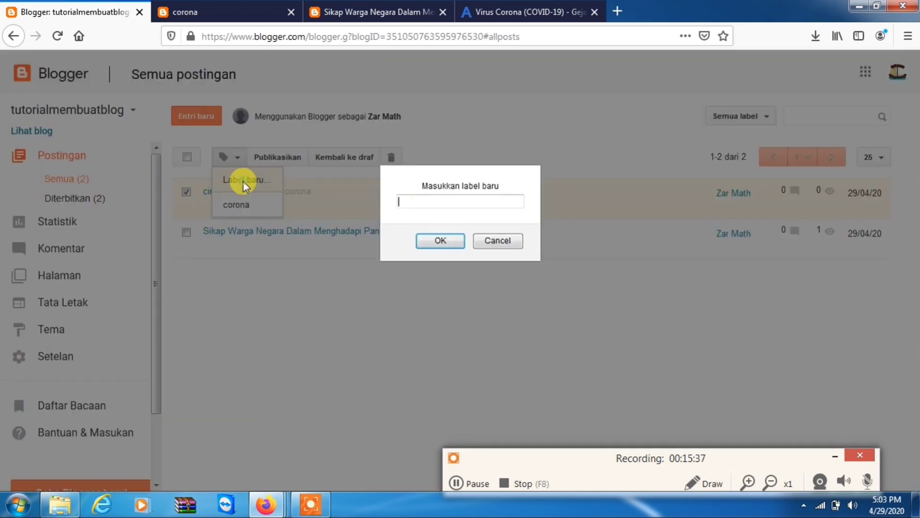
text(flu burung)
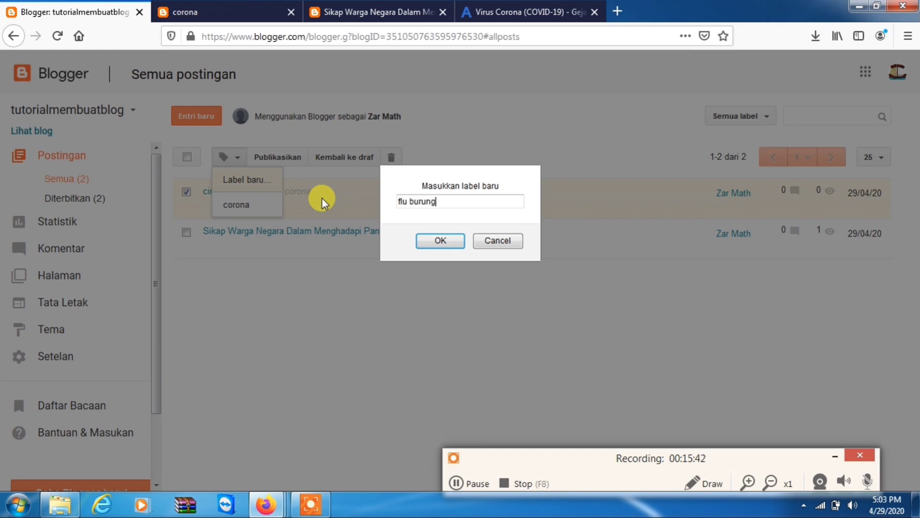
key(Return)
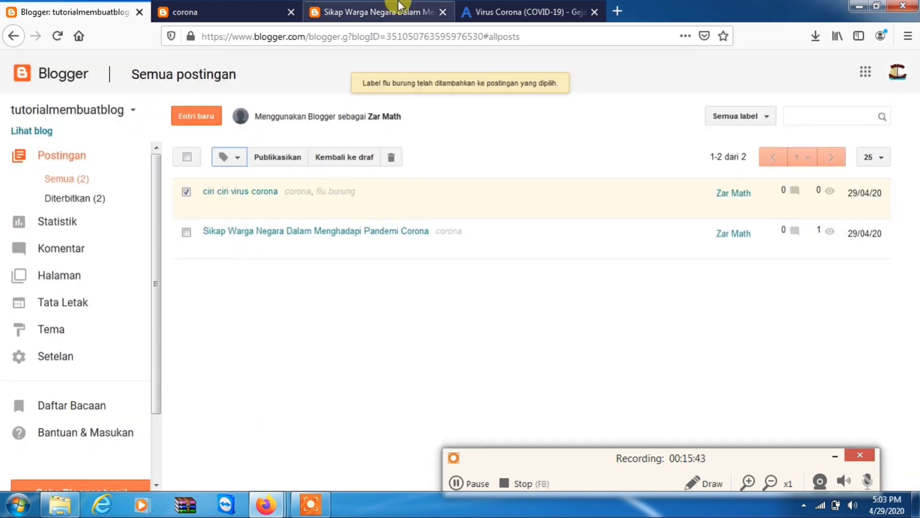
- Examine the post labels and sidebar gadgets on the live blog's corona label page
click(229, 6)
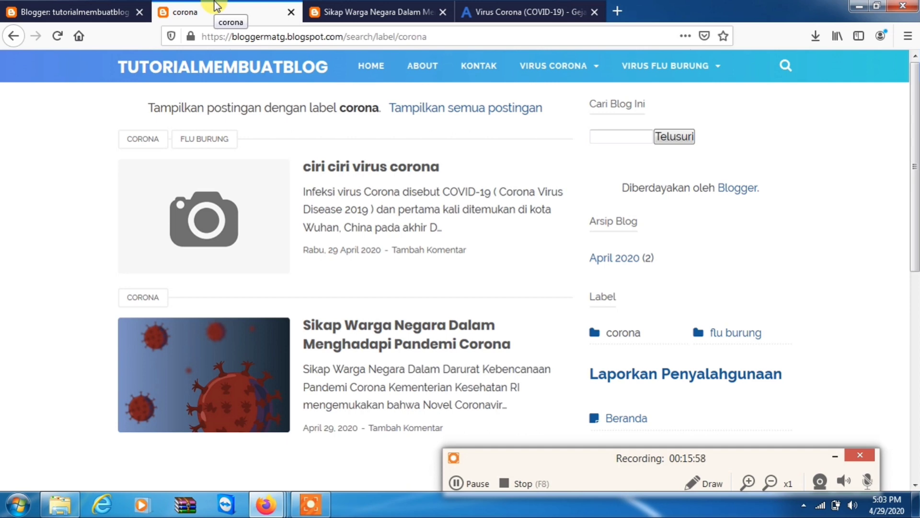
click(83, 6)
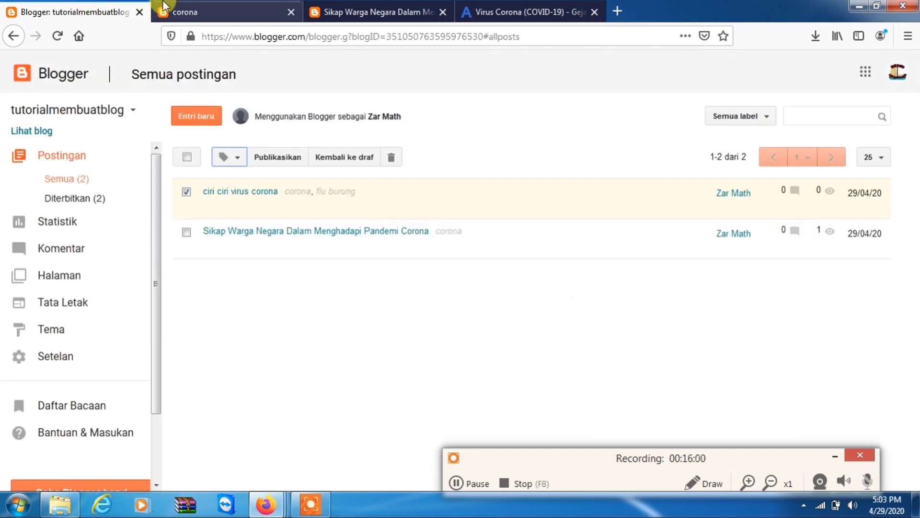
click(206, 12)
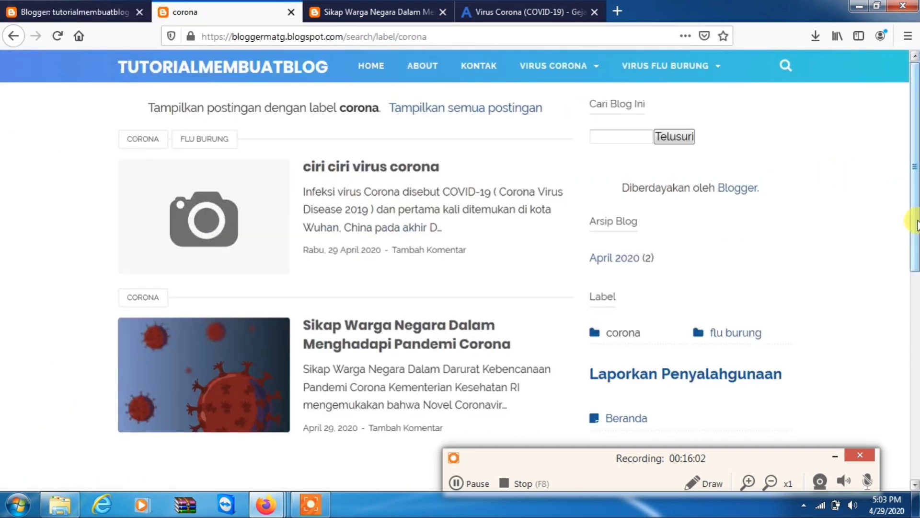
drag(916, 167, 905, 200)
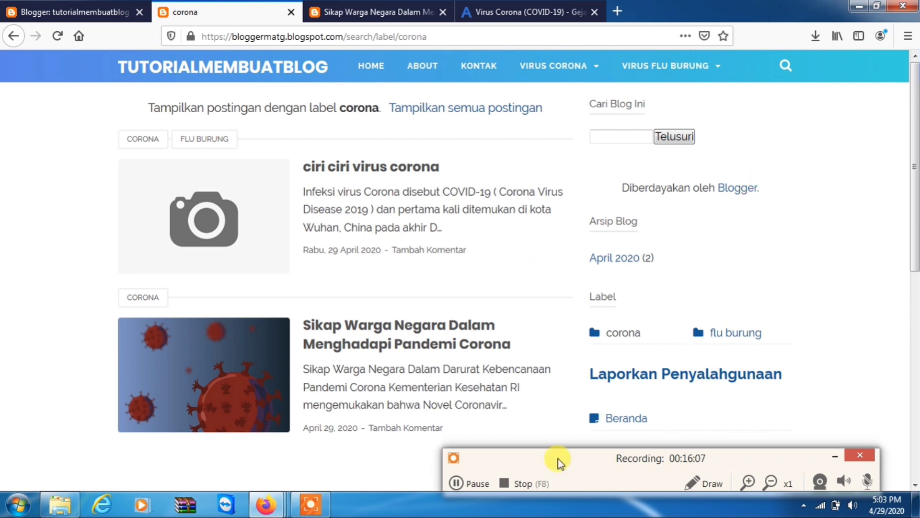
- Remove the Cari Blog Ini gadget and both AdSense gadgets from the sidebar in the blog's layout
click(4, 7)
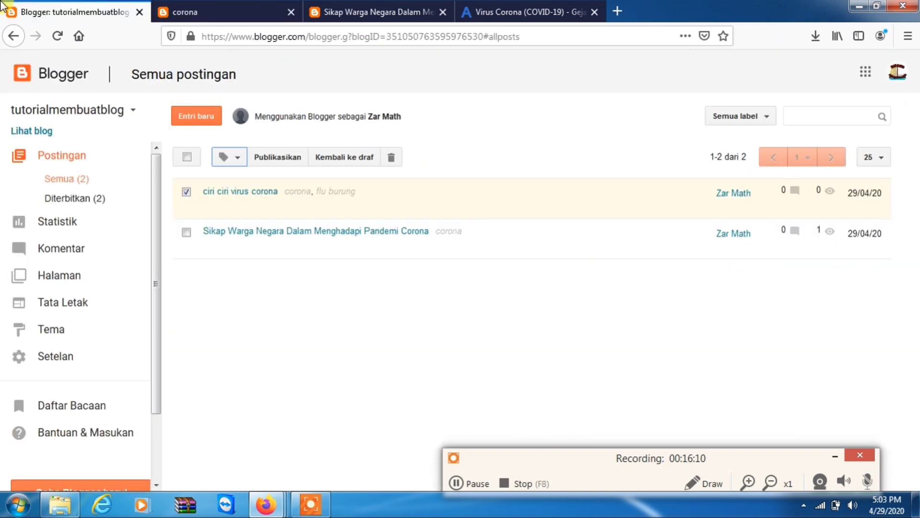
click(17, 302)
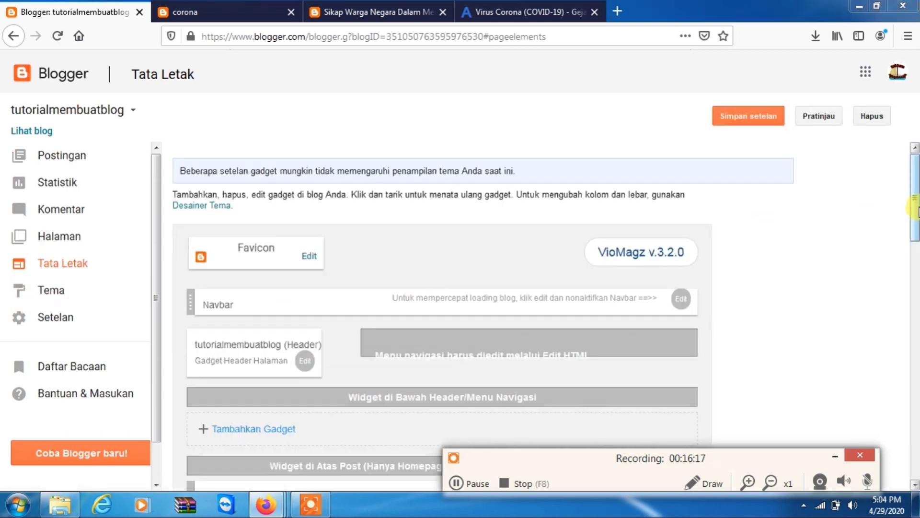
drag(916, 207, 915, 311)
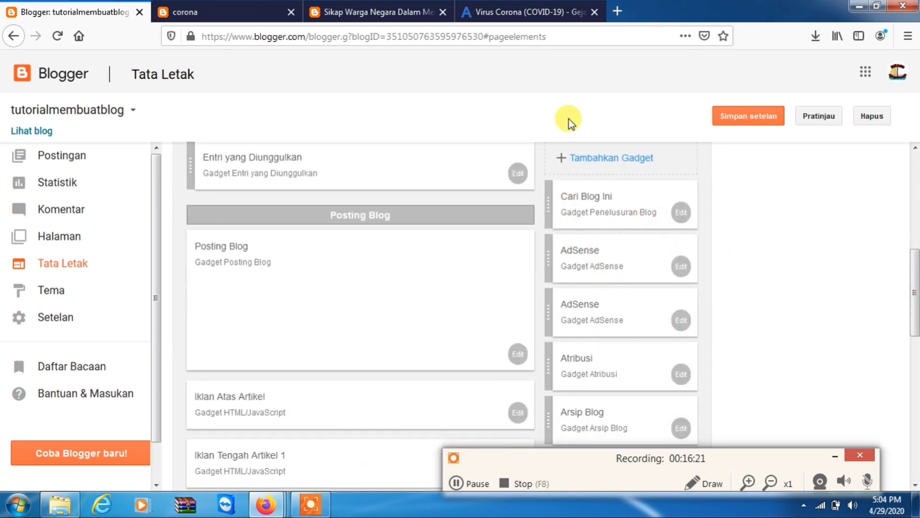
click(200, 6)
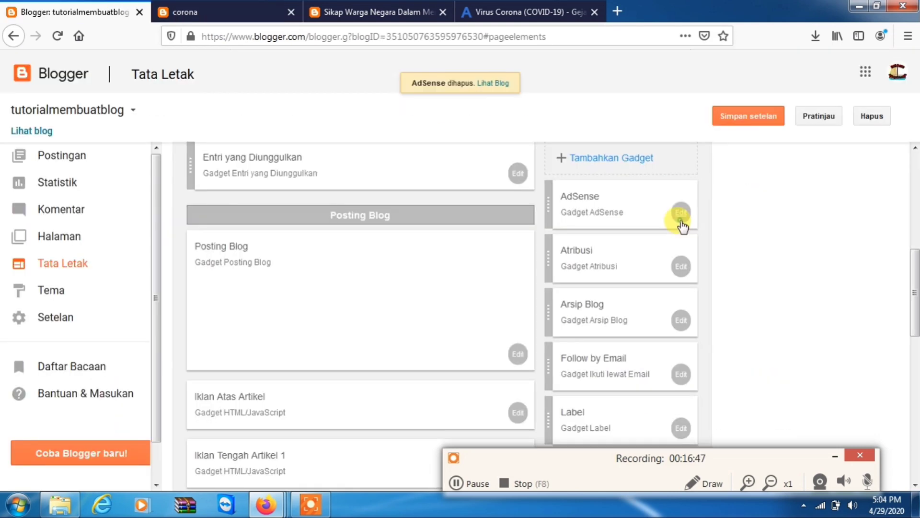
click(681, 213)
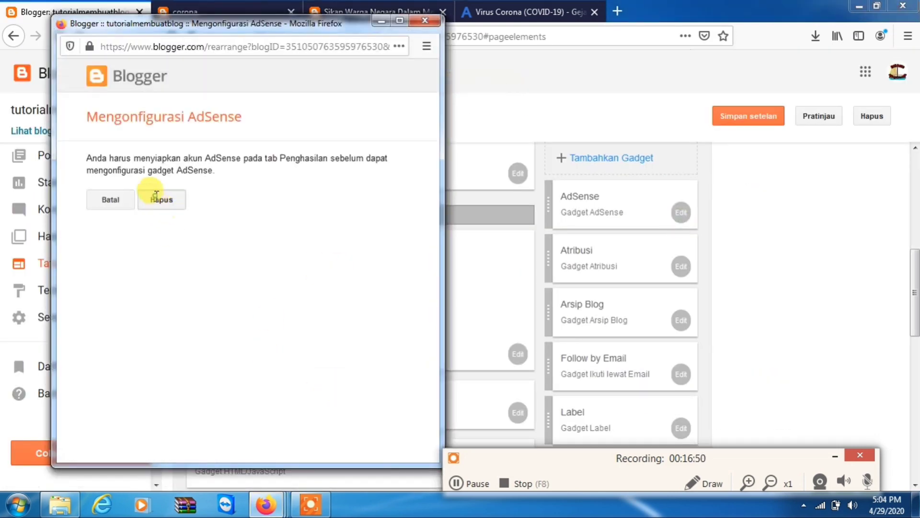
click(156, 196)
click(257, 240)
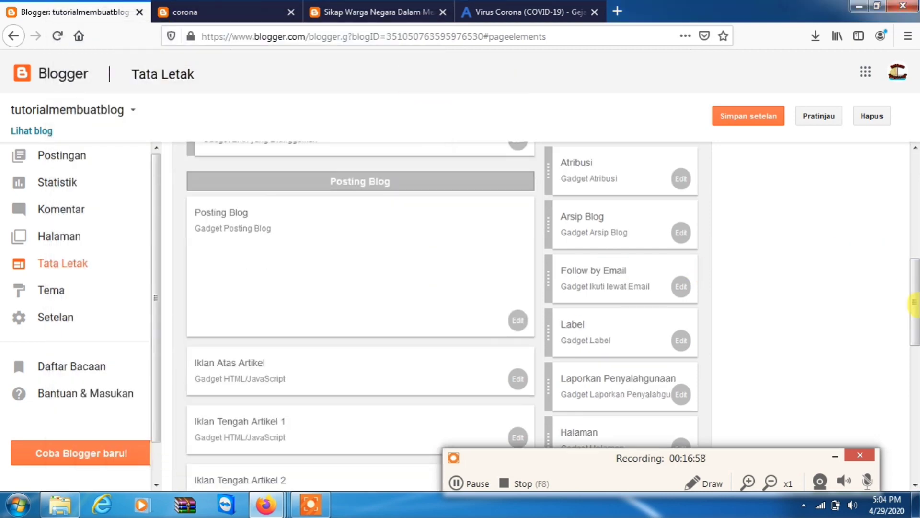
- Open YouTube in a new tab, search for zar math, and open the video "Materi Present Tense TBI STAN beserta Cara Cepat Mejawab Soal"
click(220, 7)
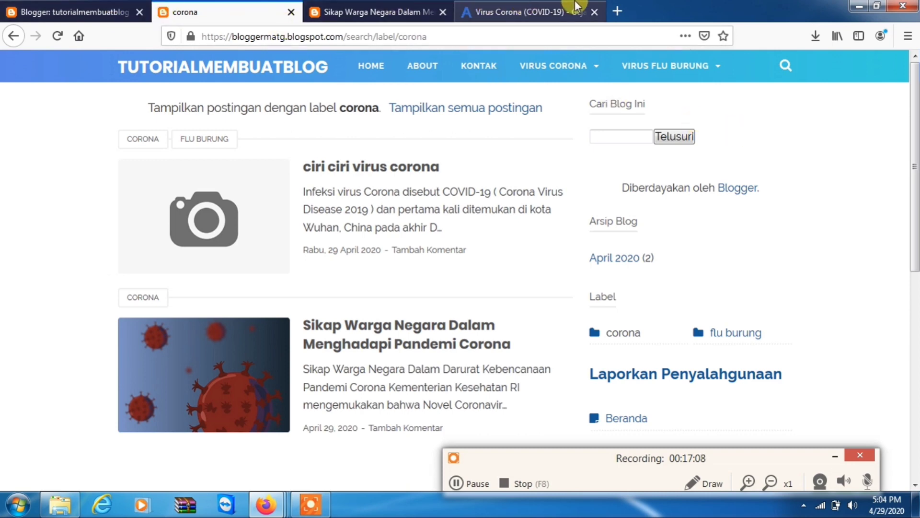
click(618, 11)
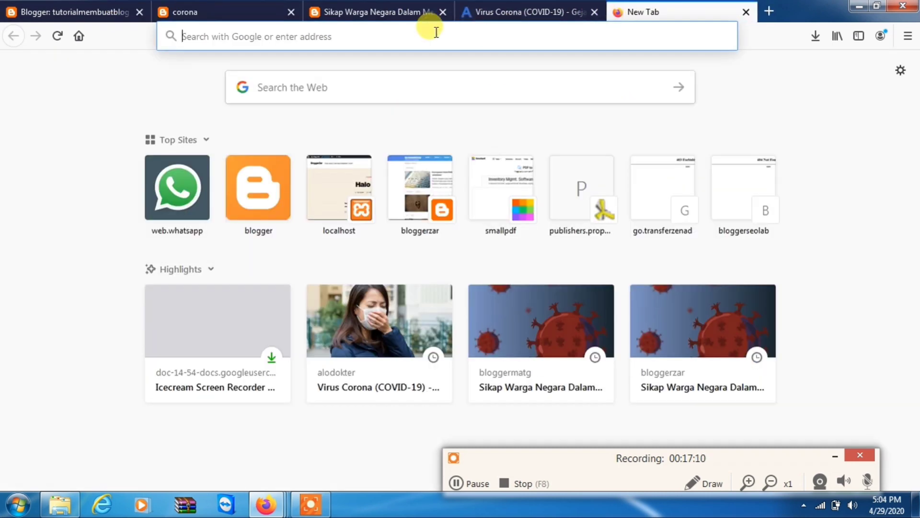
text(you)
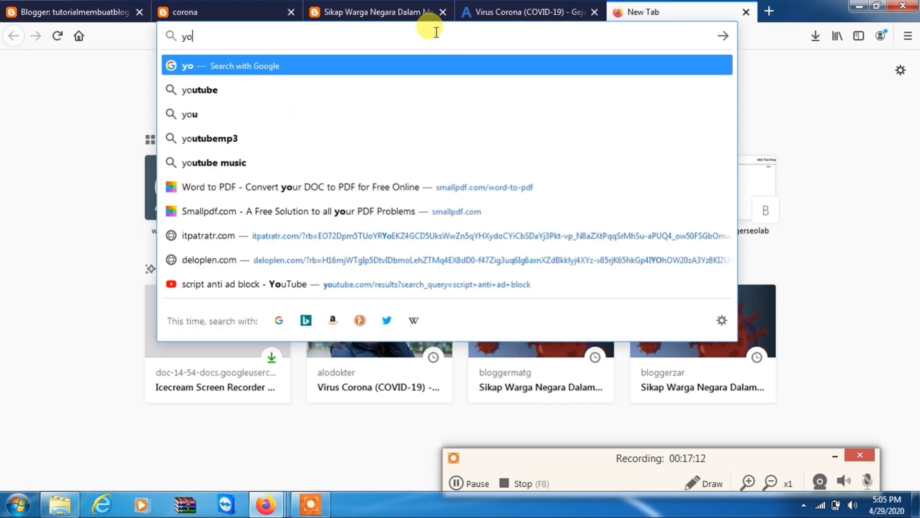
text(tube)
key(Return)
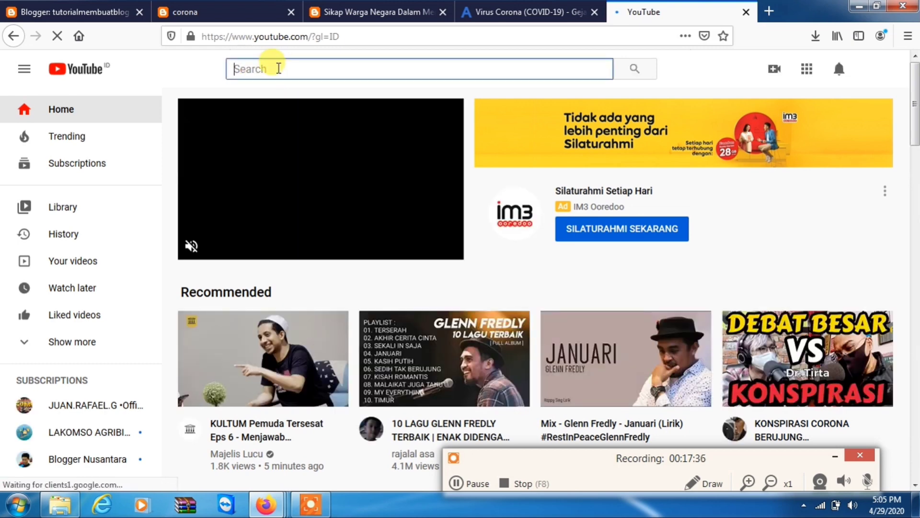
text(zar math)
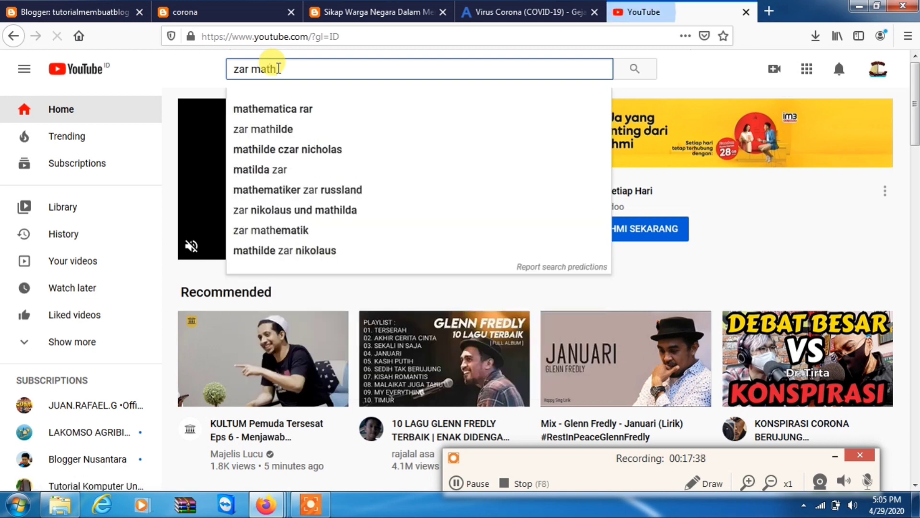
key(Return)
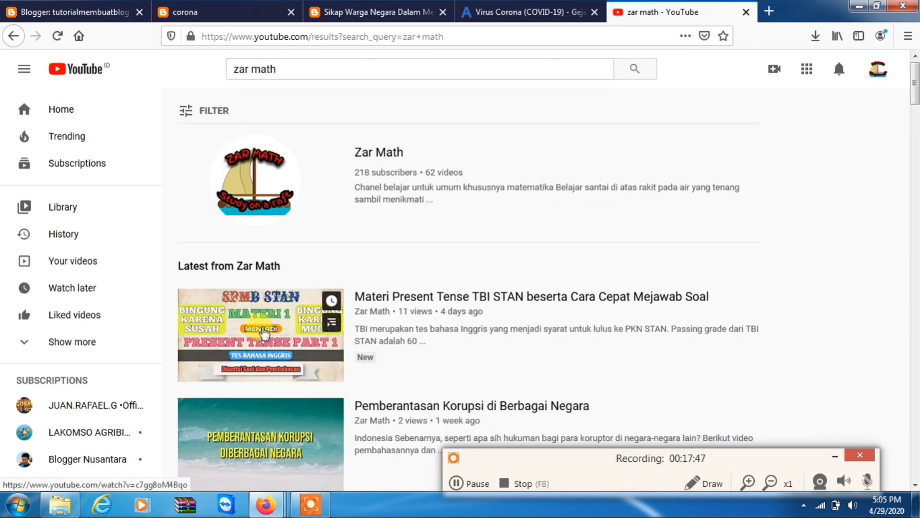
click(264, 331)
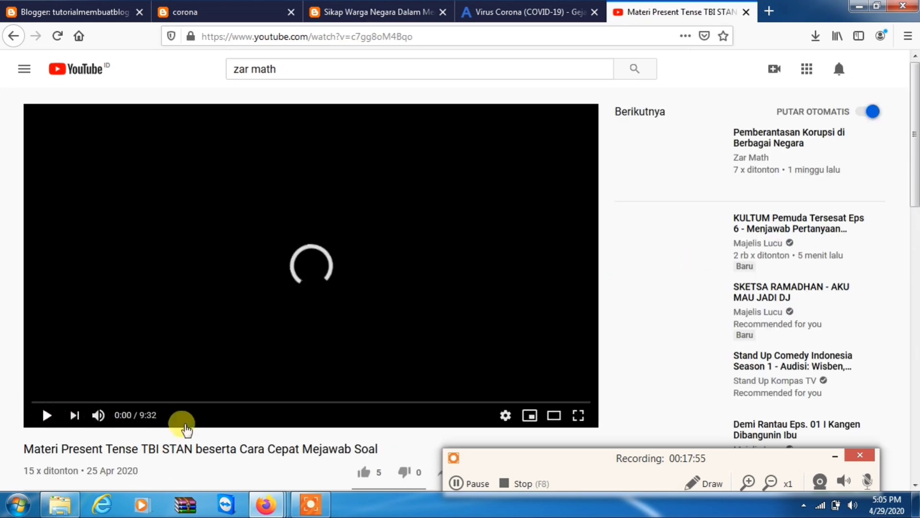
- Open the video's embed sharing option and copy its iframe code
scroll(187, 428, down, 3)
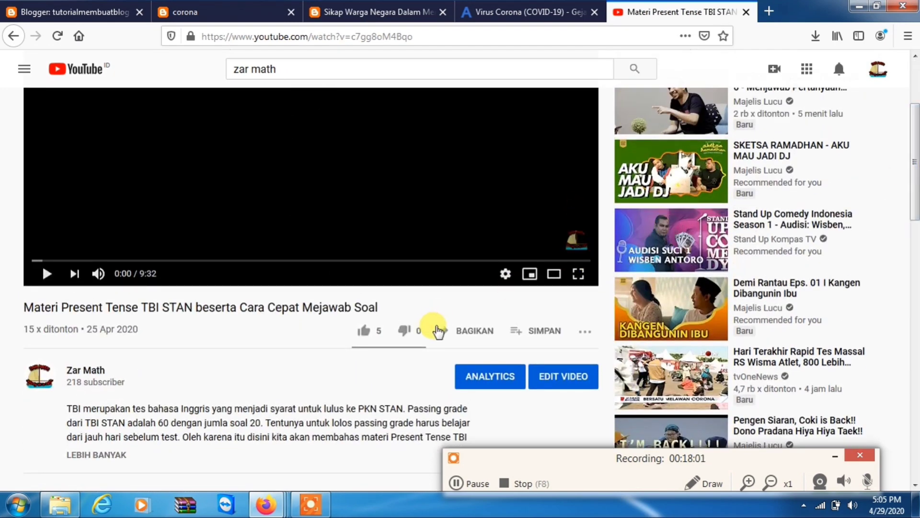
click(446, 335)
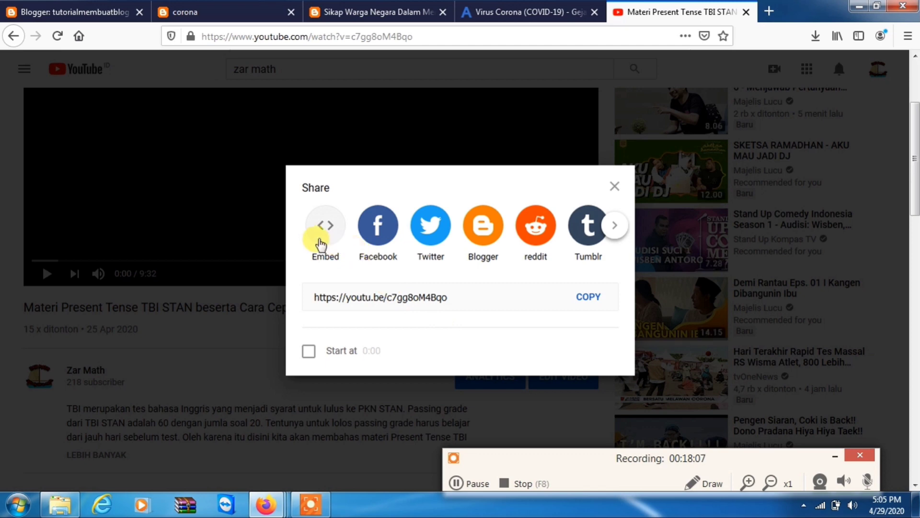
click(325, 225)
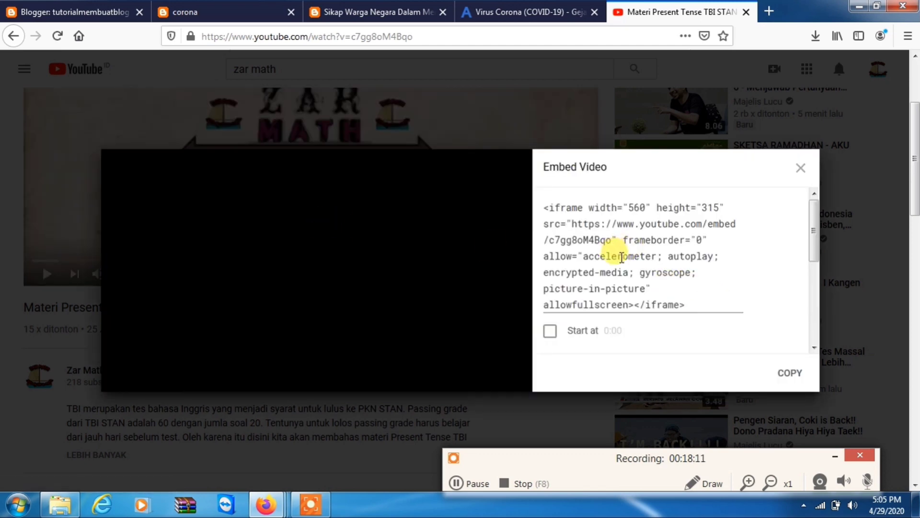
click(623, 257)
key(ctrl+c)
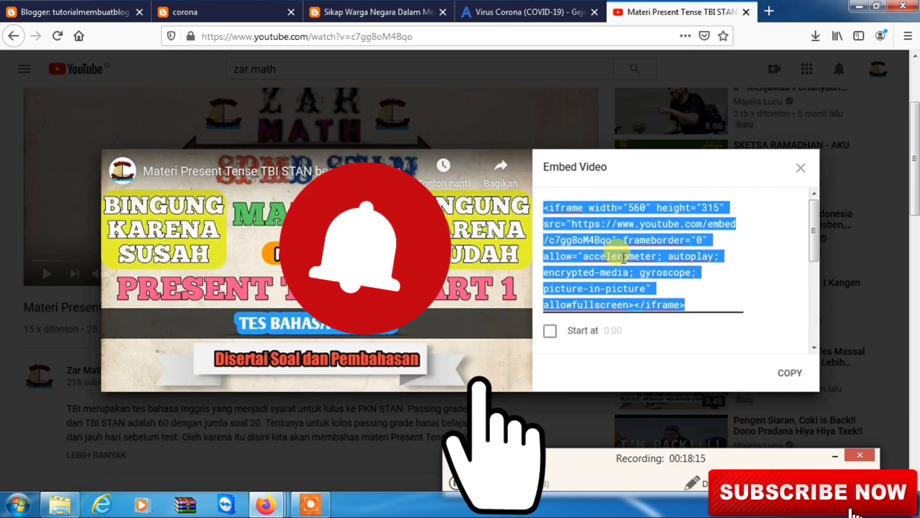
- Add an untitled HTML/JavaScript gadget with the copied video embed code to the blog's sidebar and save the layout
click(108, 8)
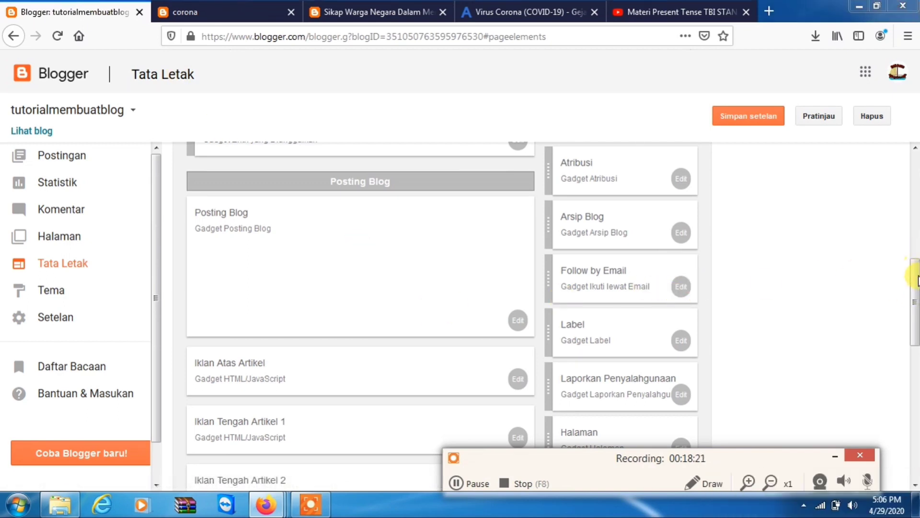
scroll(917, 280, up, 3)
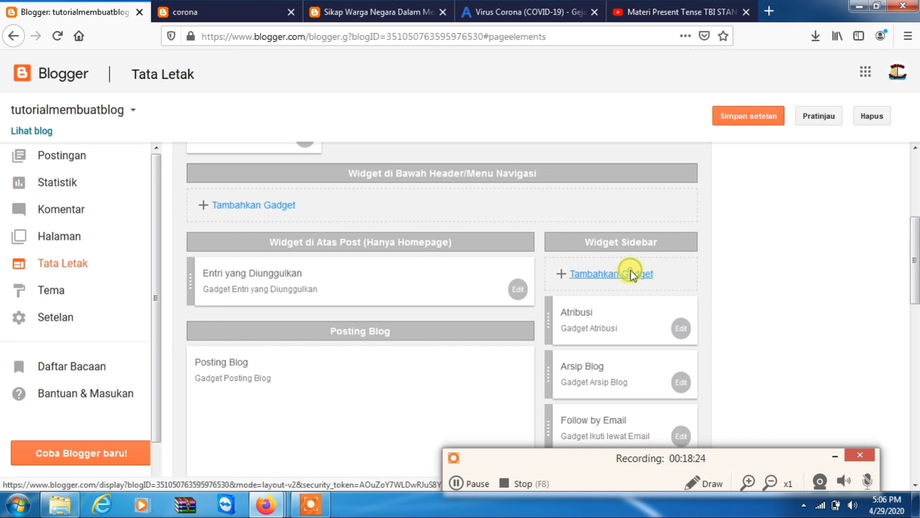
click(631, 275)
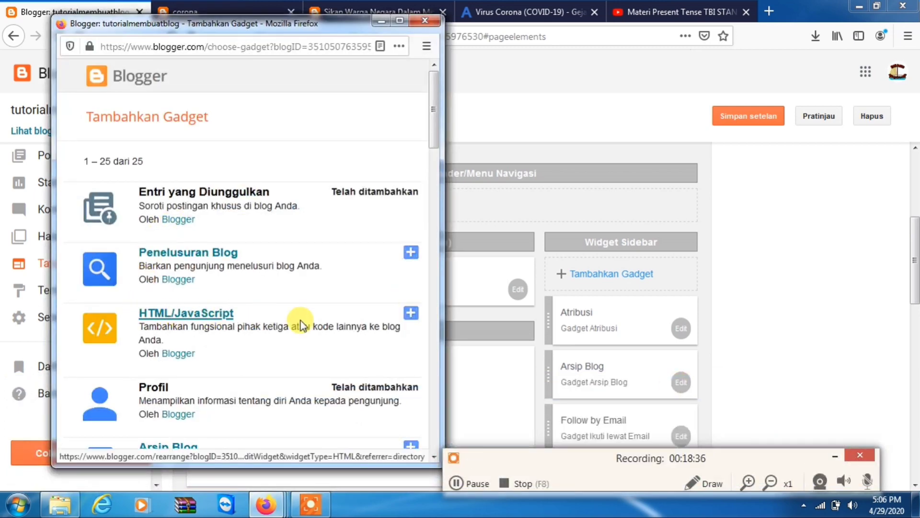
click(232, 313)
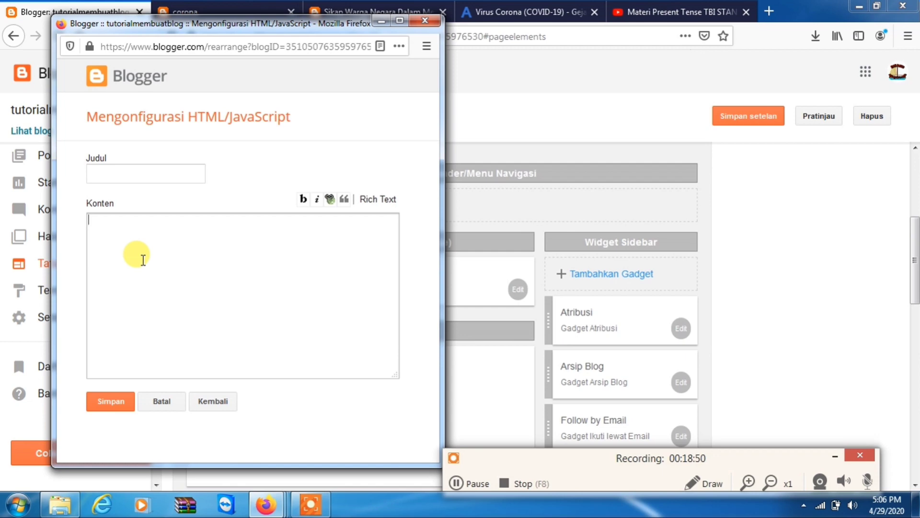
click(143, 260)
key(ctrl+v)
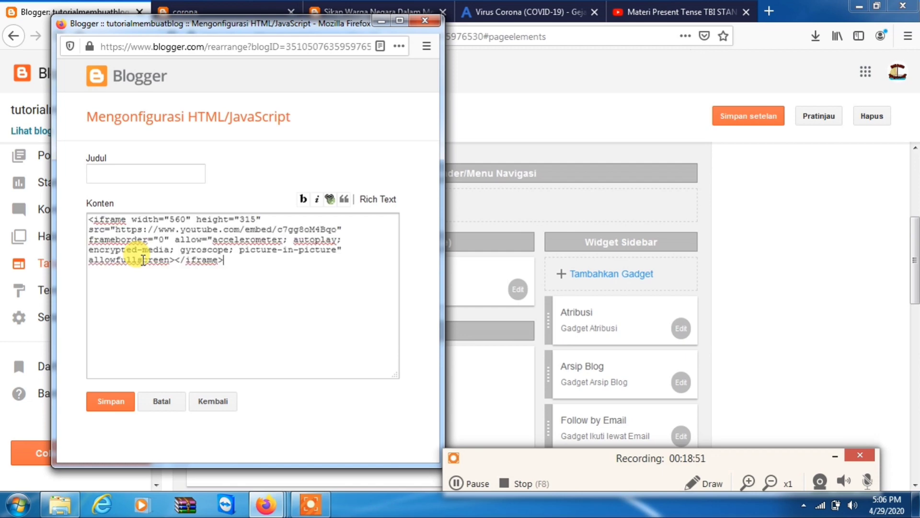
click(120, 402)
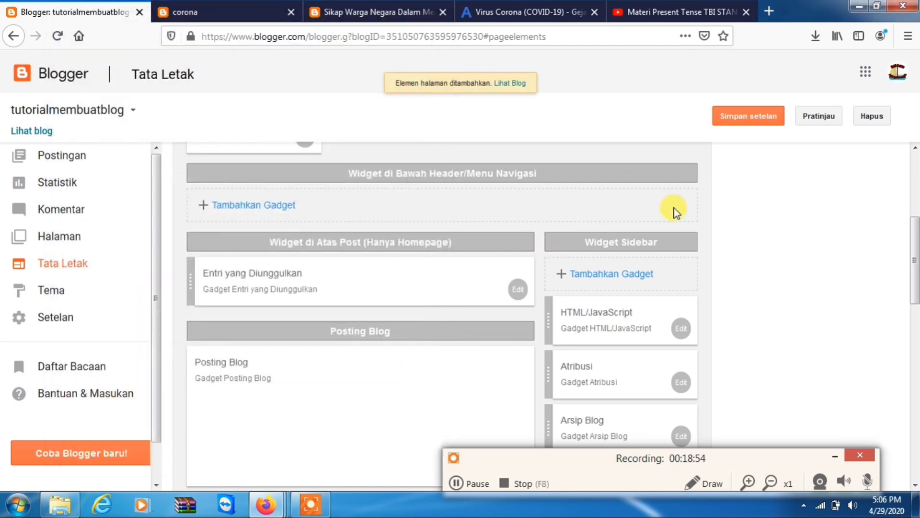
click(731, 117)
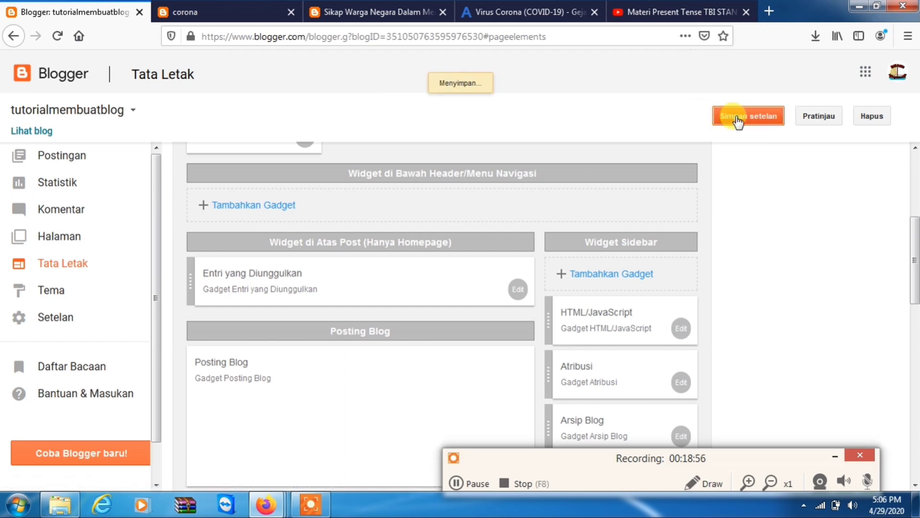
drag(586, 312, 608, 287)
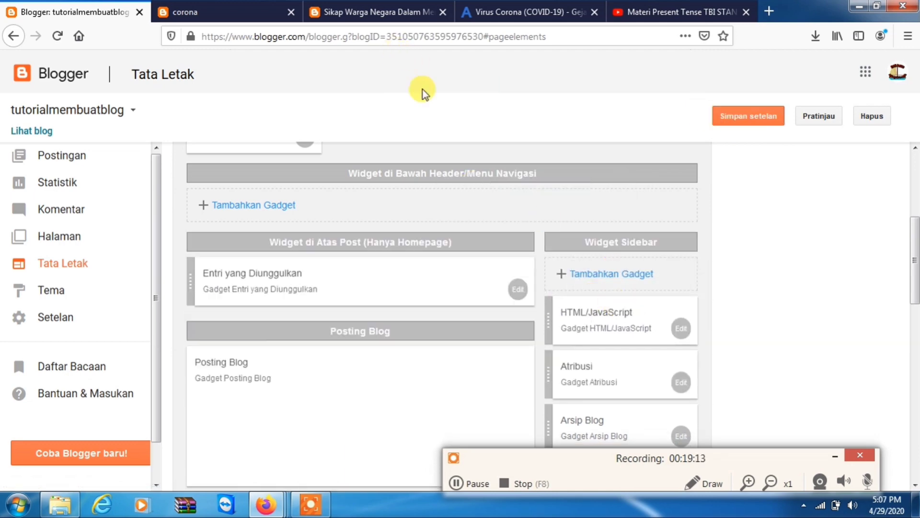
- Move the HTML/JavaScript video gadget to the end of the Widget Sidebar section, below Mengenai Saya, and save the layout
click(181, 8)
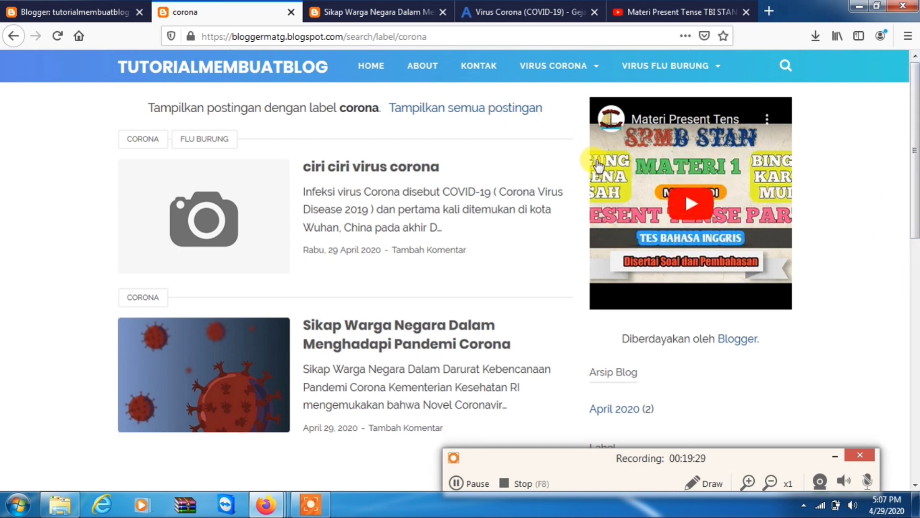
click(95, 6)
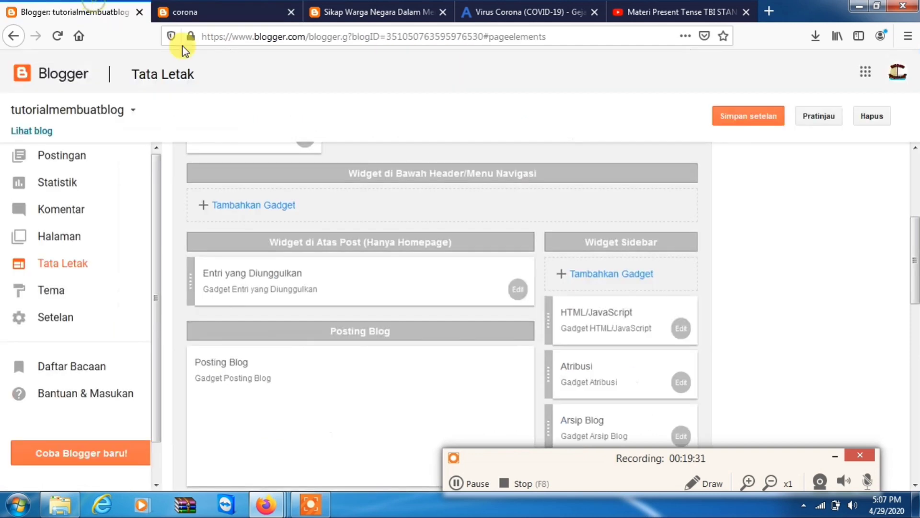
drag(697, 301, 595, 366)
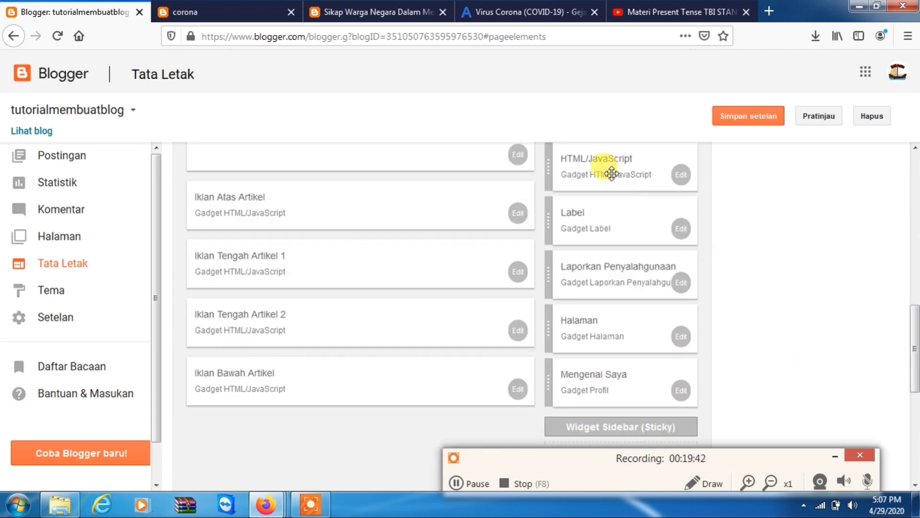
drag(607, 160, 617, 367)
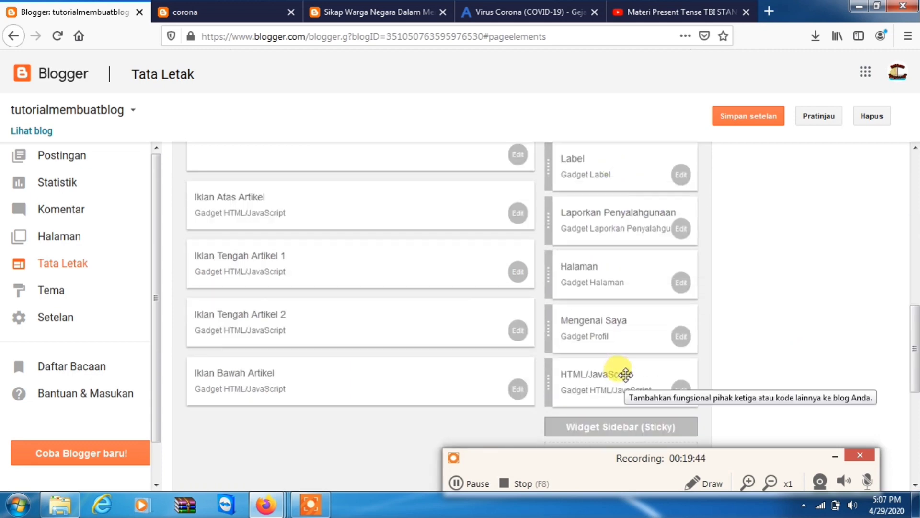
click(741, 122)
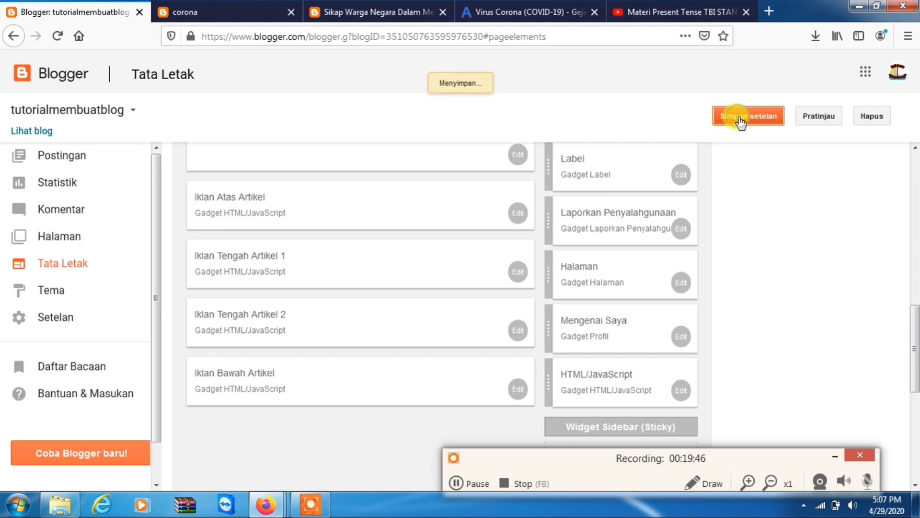
- Check the video gadget's new position in the sidebar on the published blog, and return to the blog's layout
click(207, 5)
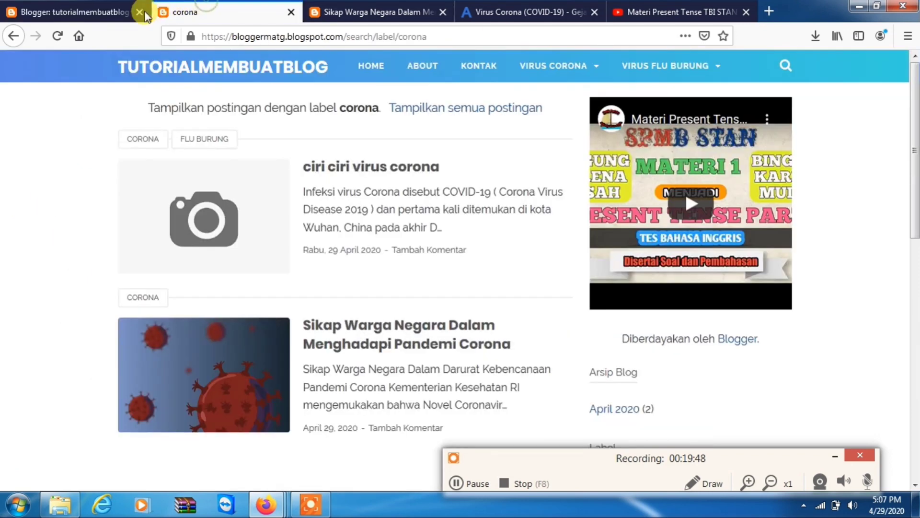
scroll(685, 191, down, 10)
scroll(685, 191, up, 10)
drag(914, 199, 894, 198)
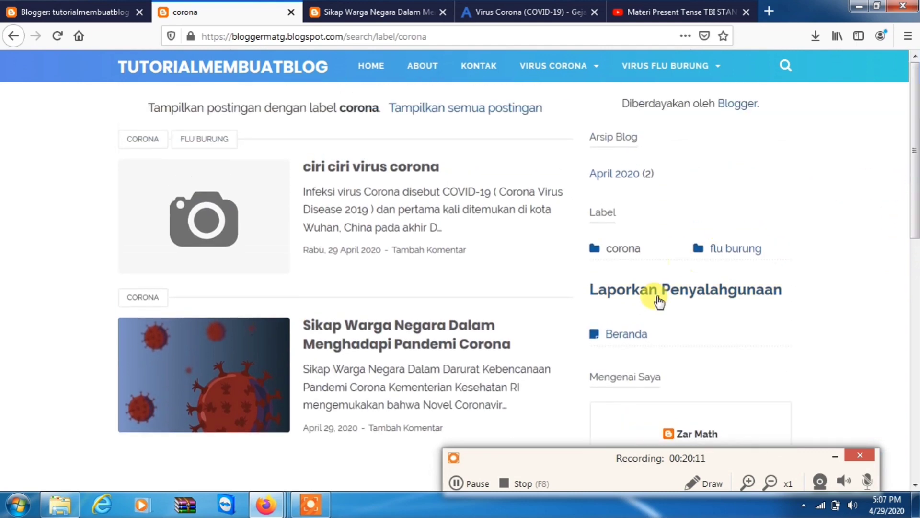
click(98, 6)
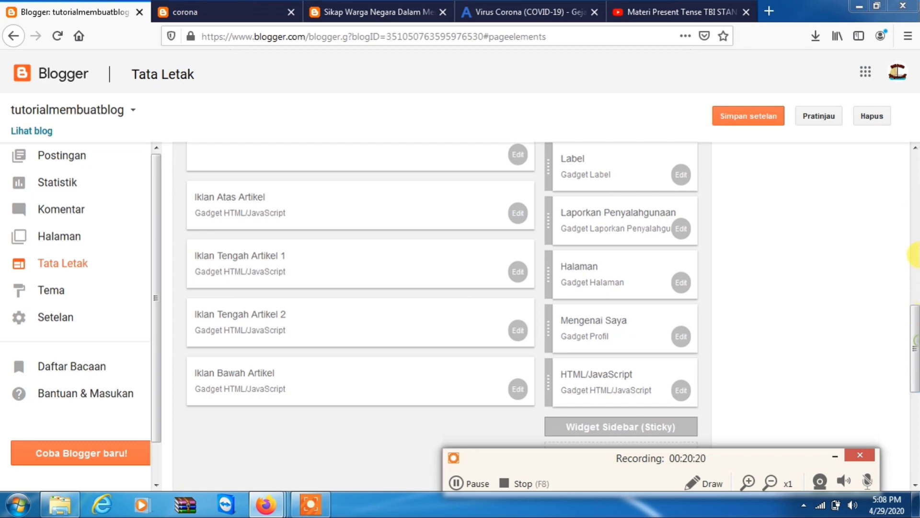
scroll(914, 273, up, 10)
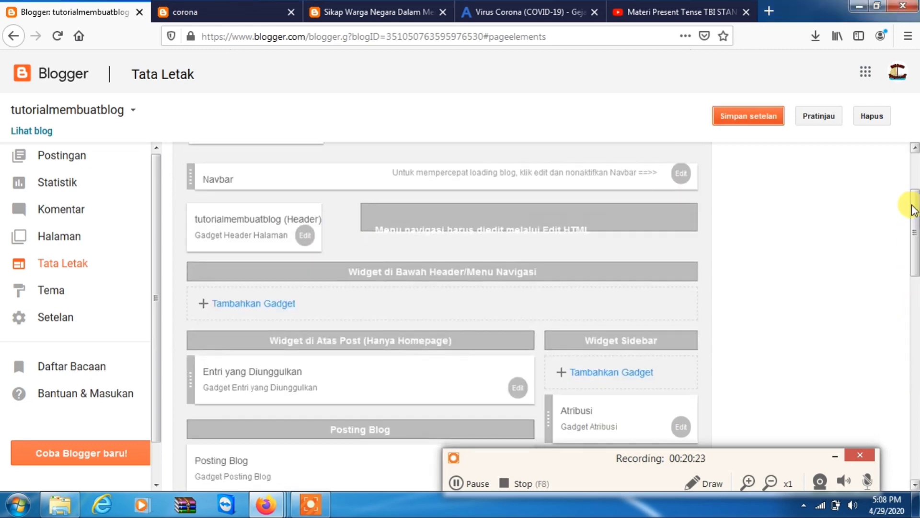
- Search Google for corona in a new tab and show the image results
click(657, 7)
click(556, 7)
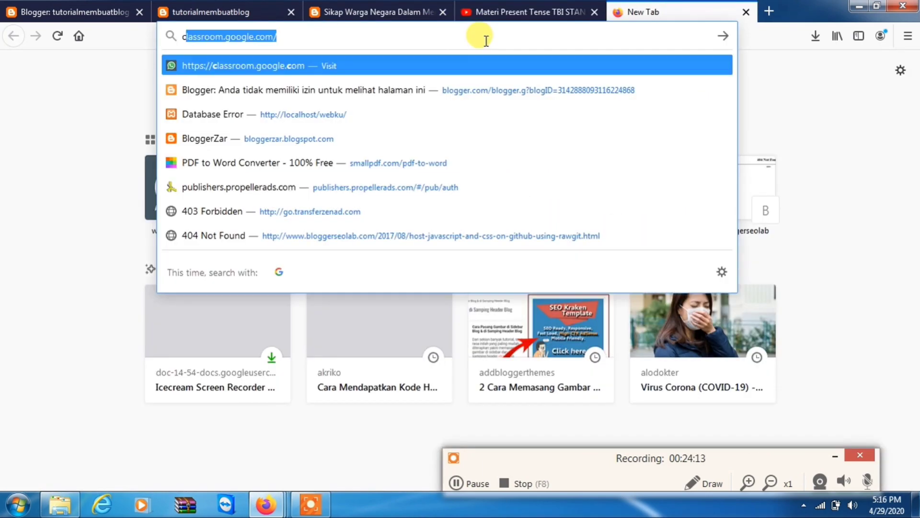
text(corona)
key(Return)
click(259, 124)
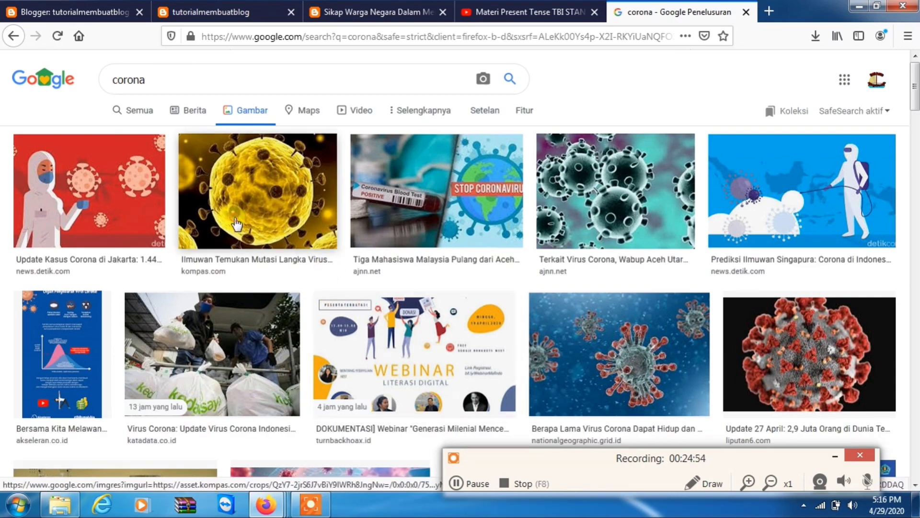
- Open the yellow virus image from kompas.com on its own and copy its img element's HTML using the page inspector
right_click(236, 220)
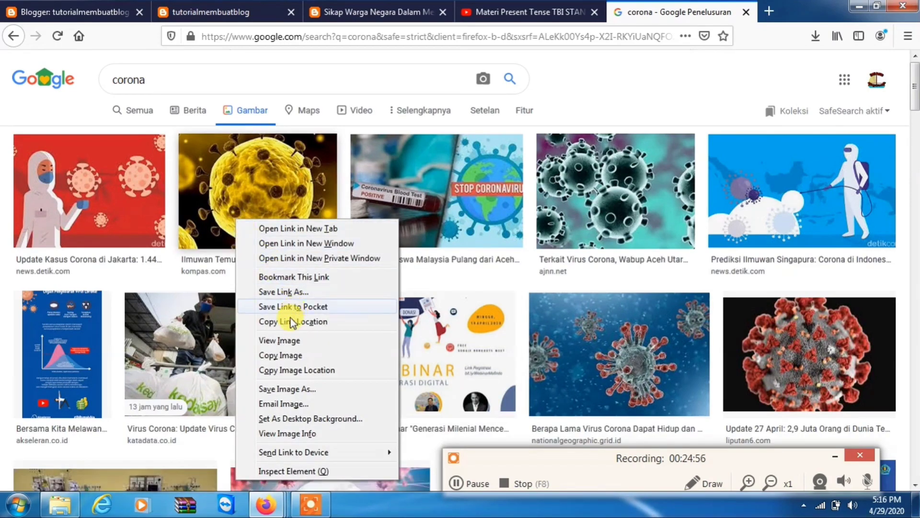
click(275, 339)
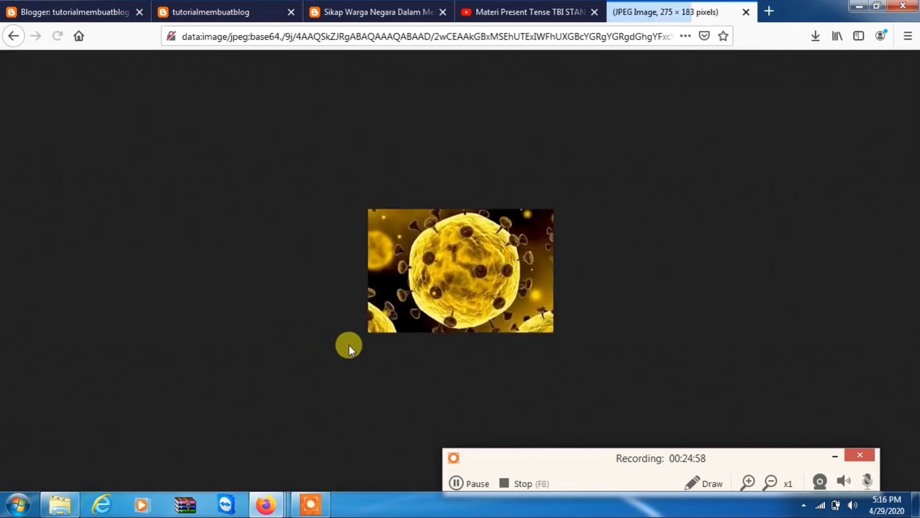
right_click(409, 282)
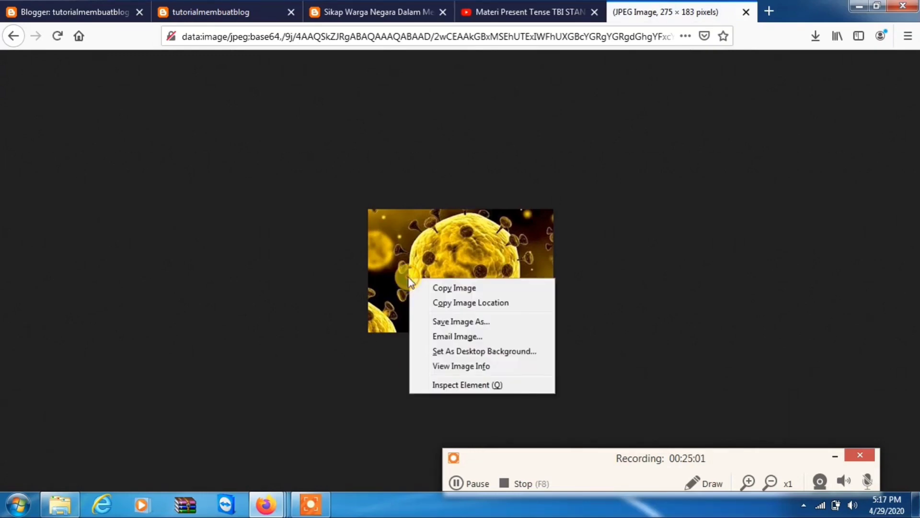
click(458, 385)
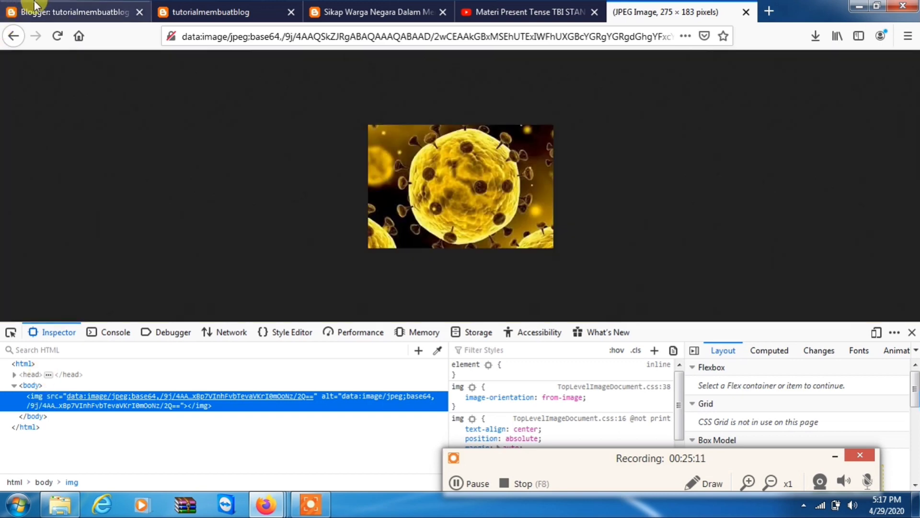
- Add an untitled HTML/JavaScript gadget with the copied image code to the sidebar, save the layout and check it on the blog
click(72, 12)
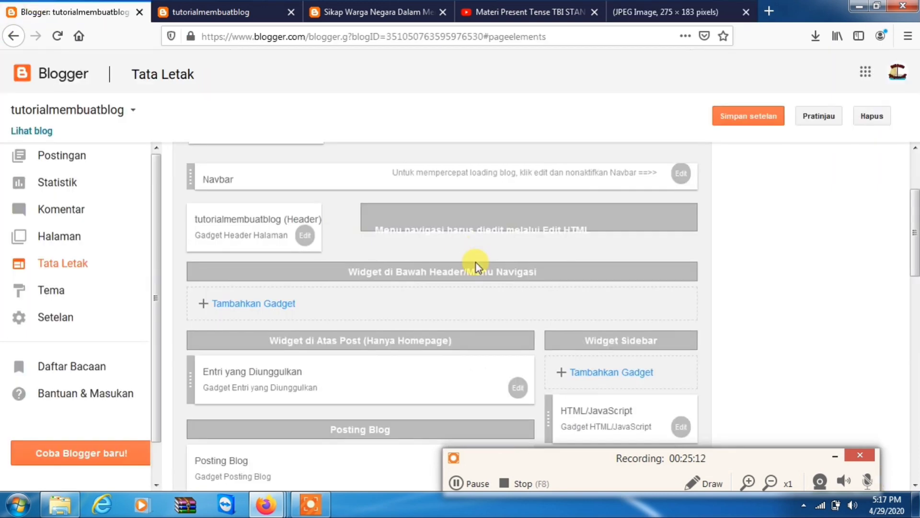
click(599, 373)
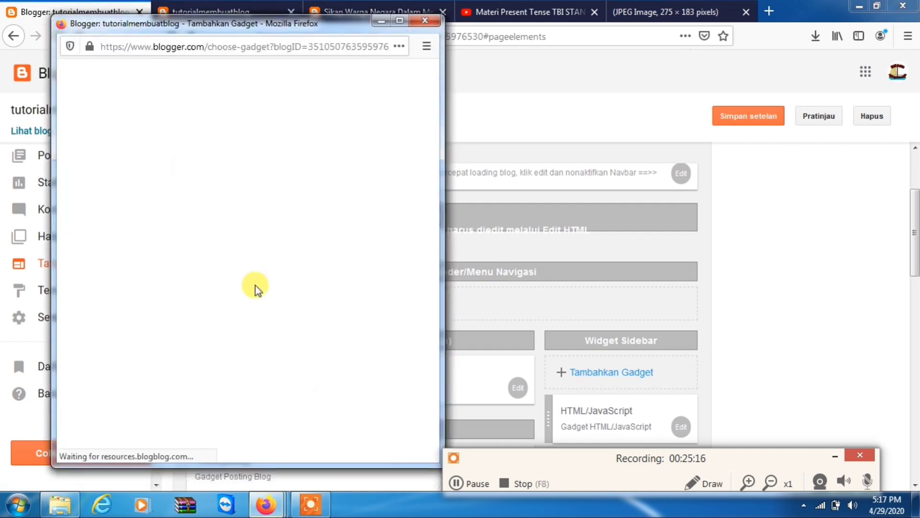
click(177, 314)
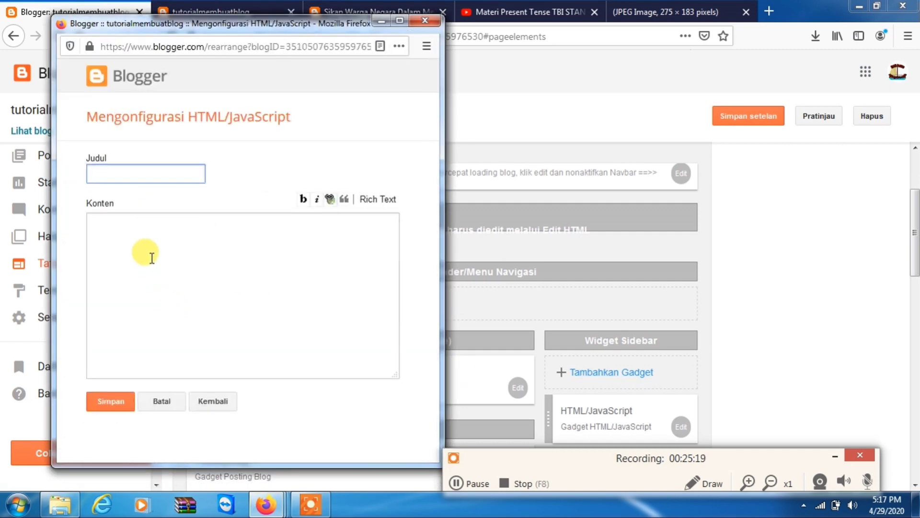
click(151, 257)
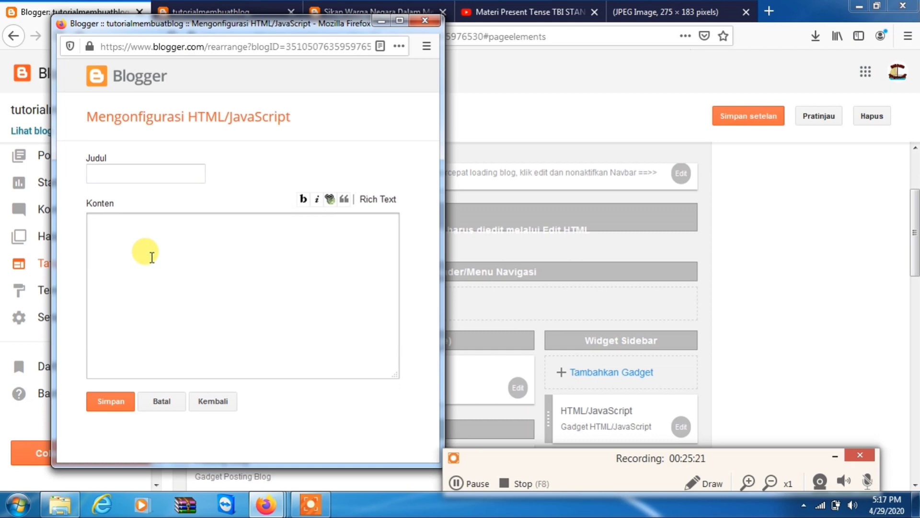
key(ctrl+v)
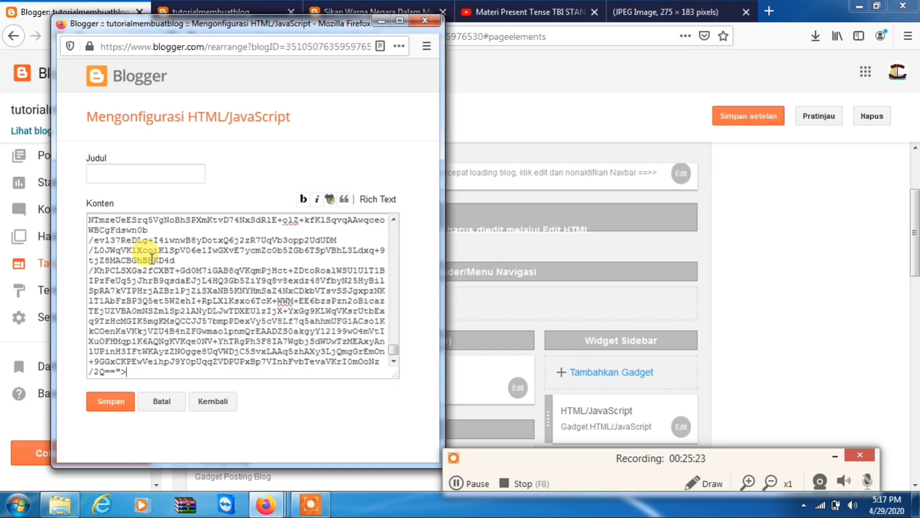
click(111, 400)
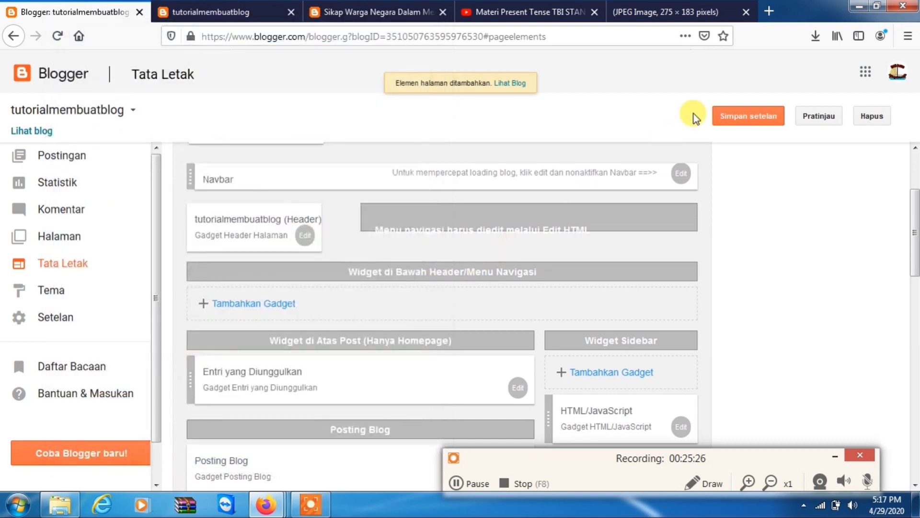
click(716, 116)
click(240, 13)
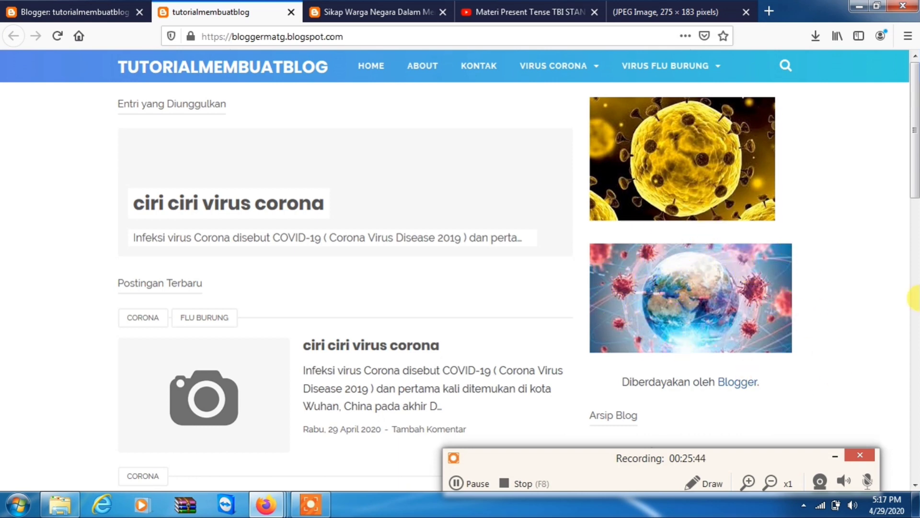
click(72, 11)
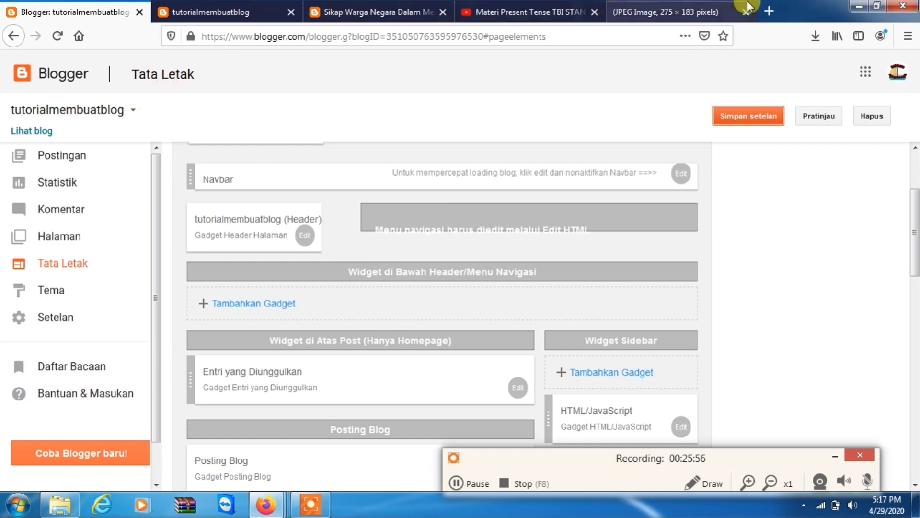
- Search Google for map in the image's tab, close the page inspector and open Google Maps
click(666, 12)
click(476, 38)
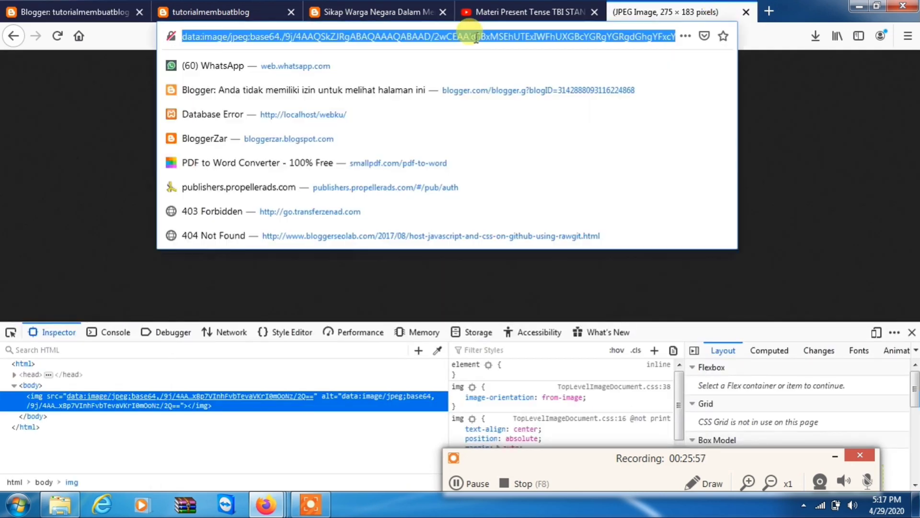
text(map)
key(Return)
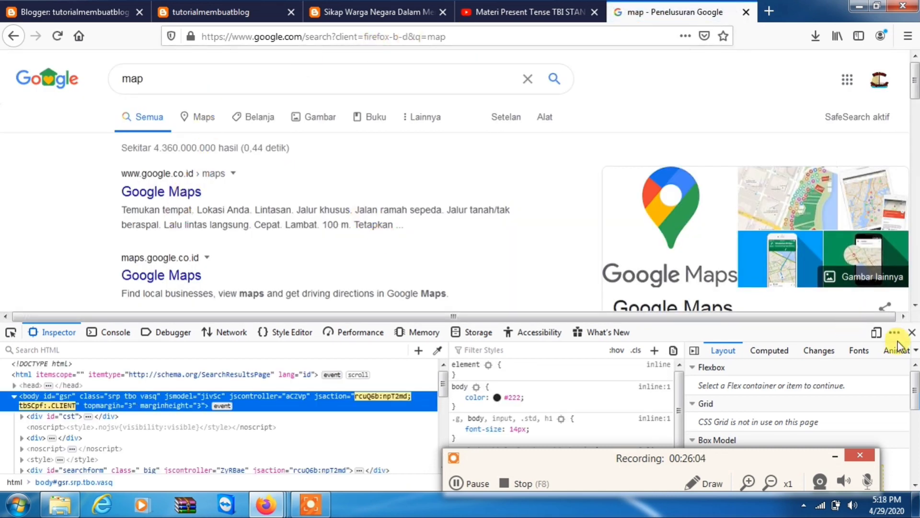
click(912, 332)
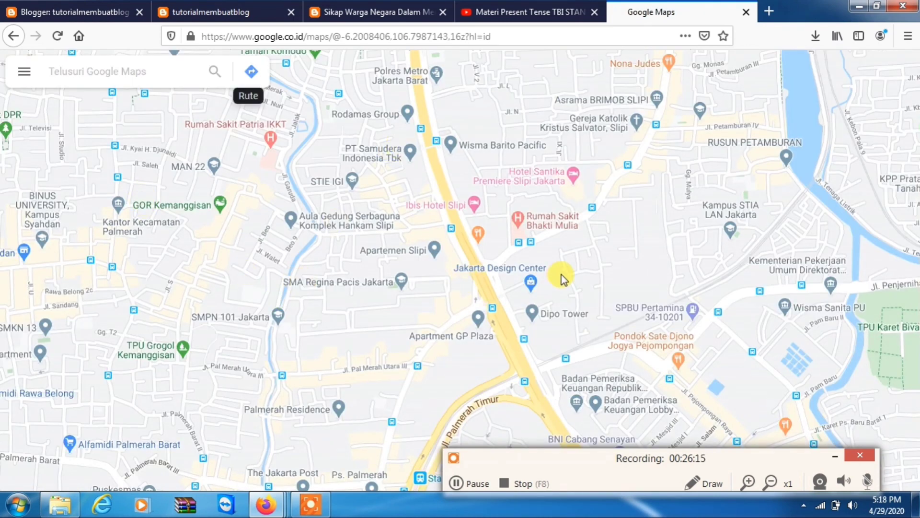
- Select Rumah Sakit Bhakti Mulia on the map and copy its medium-size (Sedang) map embed HTML
click(521, 226)
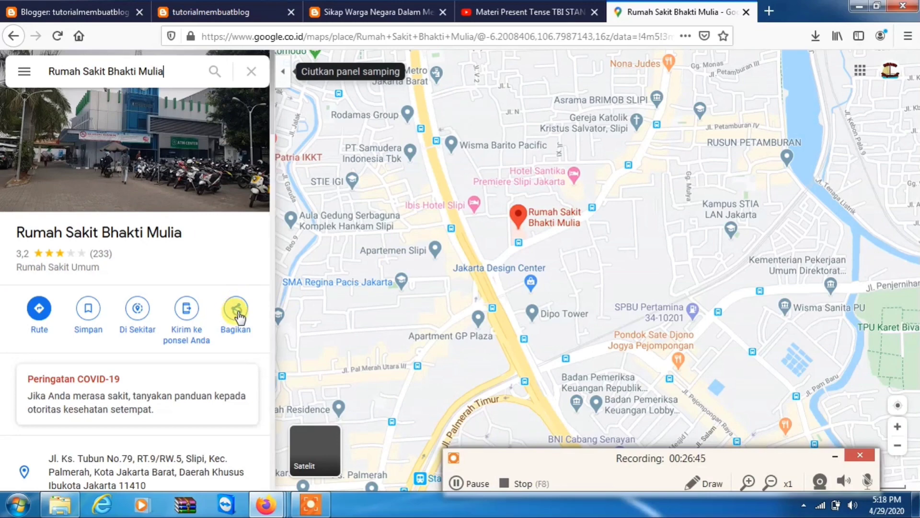
click(236, 309)
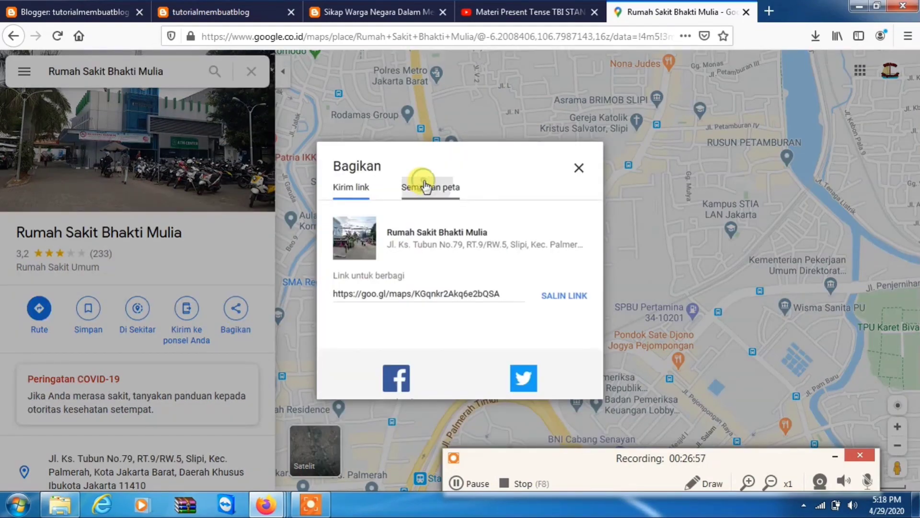
click(418, 185)
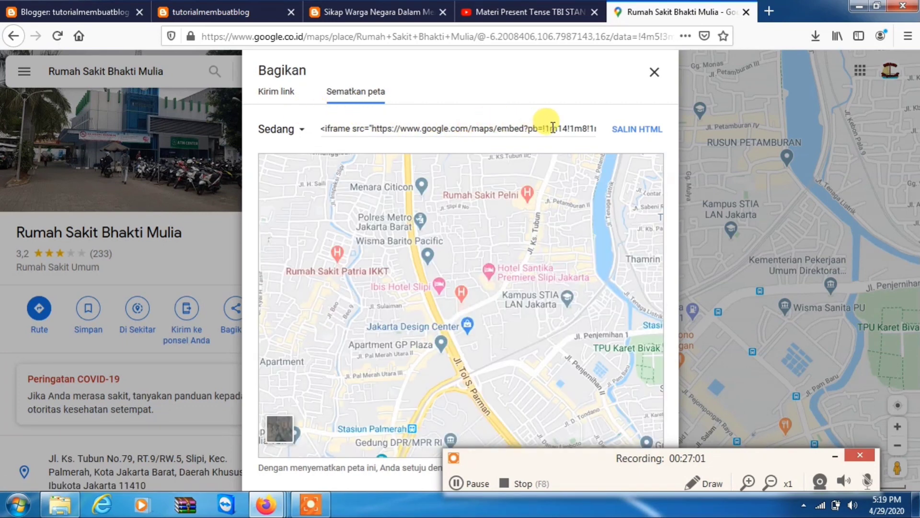
click(628, 139)
click(628, 138)
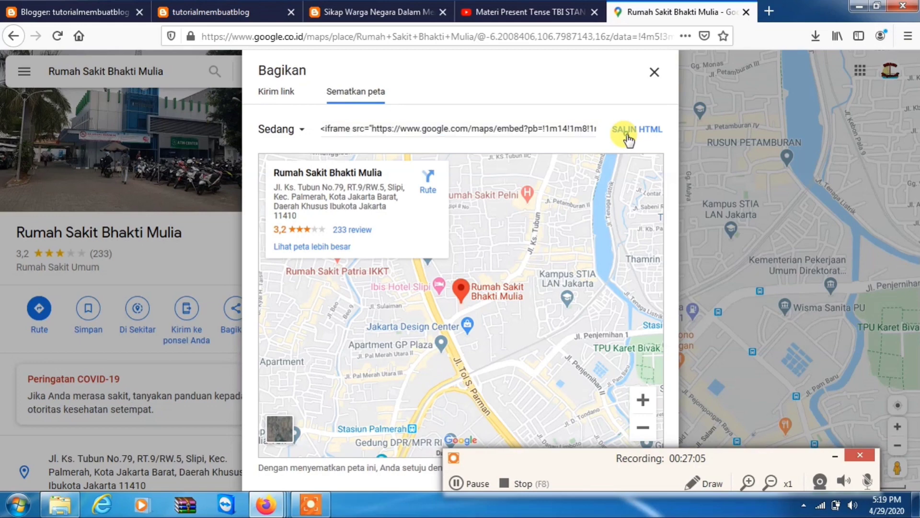
- Add an untitled HTML/JavaScript gadget with the copied Google Maps embed code to the blog's Widget Sidebar section
click(70, 10)
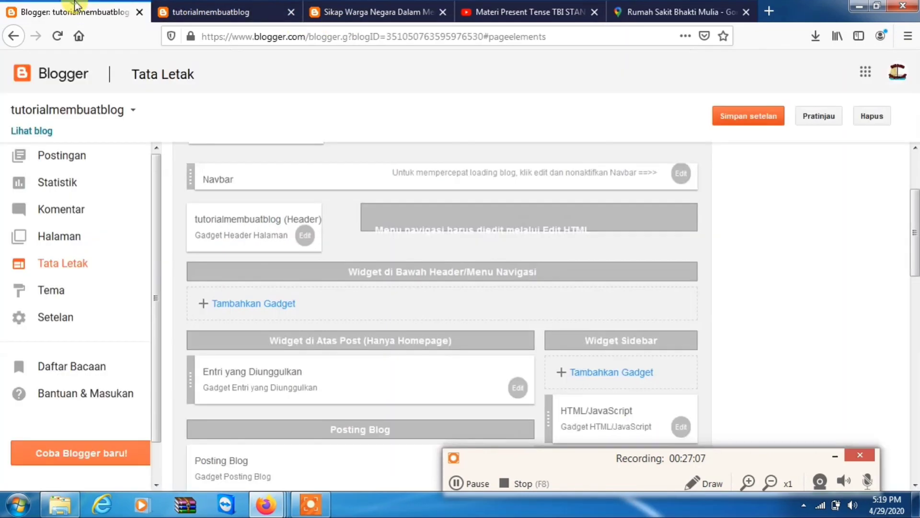
click(585, 379)
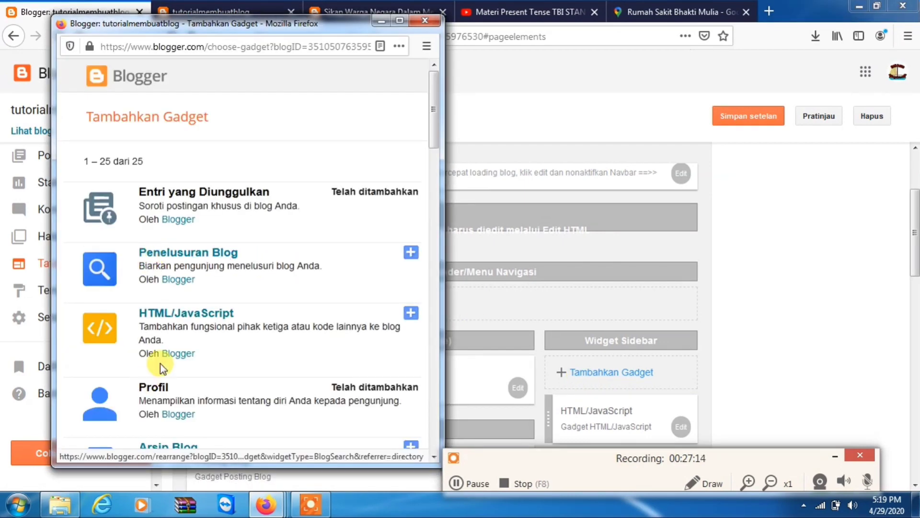
click(193, 317)
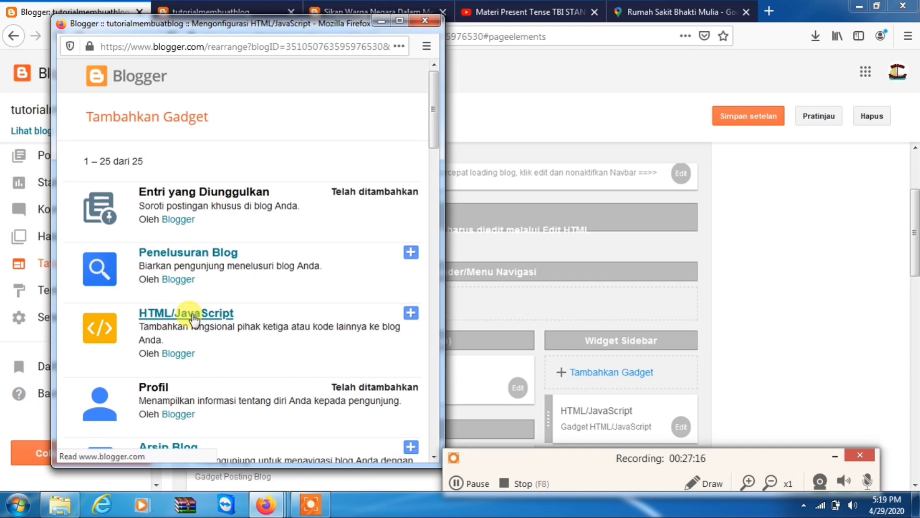
click(133, 241)
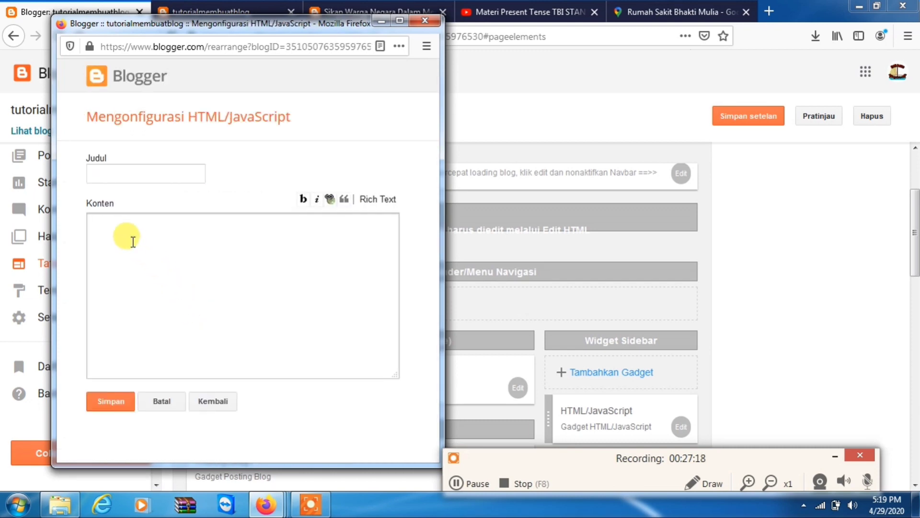
key(ctrl+v)
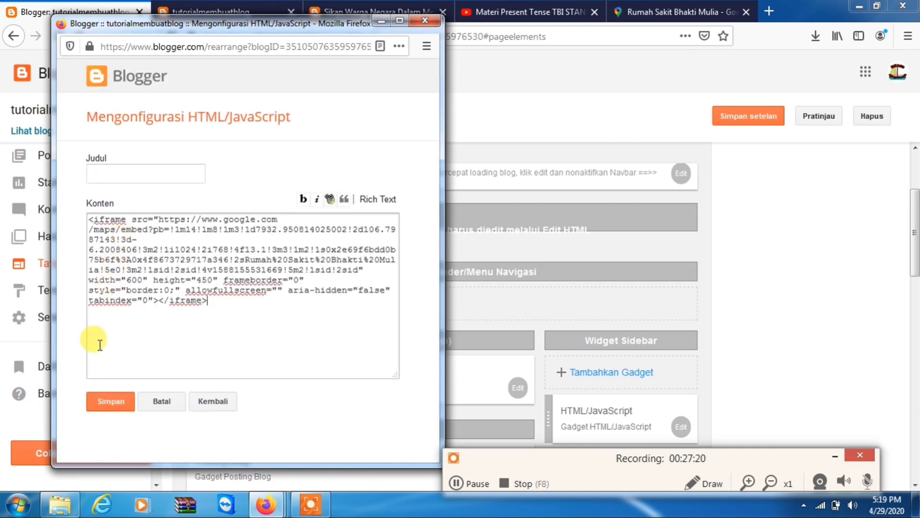
click(101, 401)
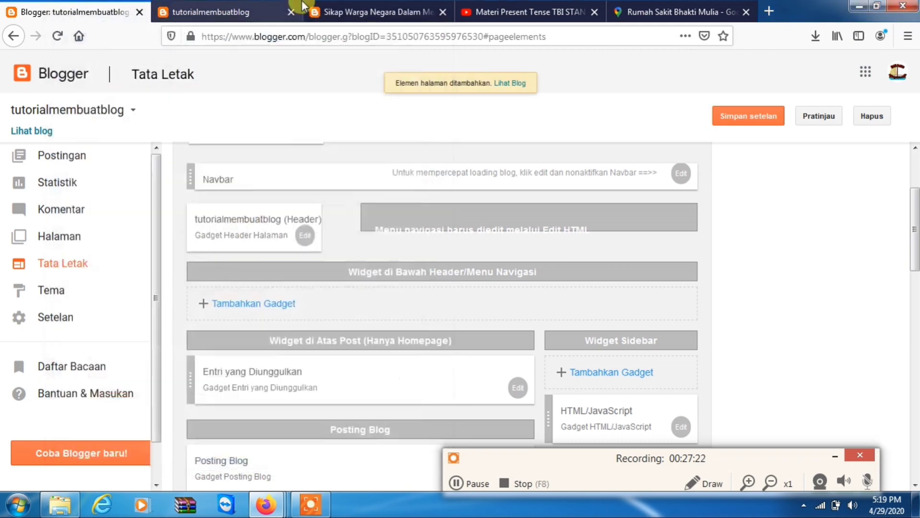
- Reload the published blog and examine the embedded map in its sidebar
click(218, 12)
click(57, 36)
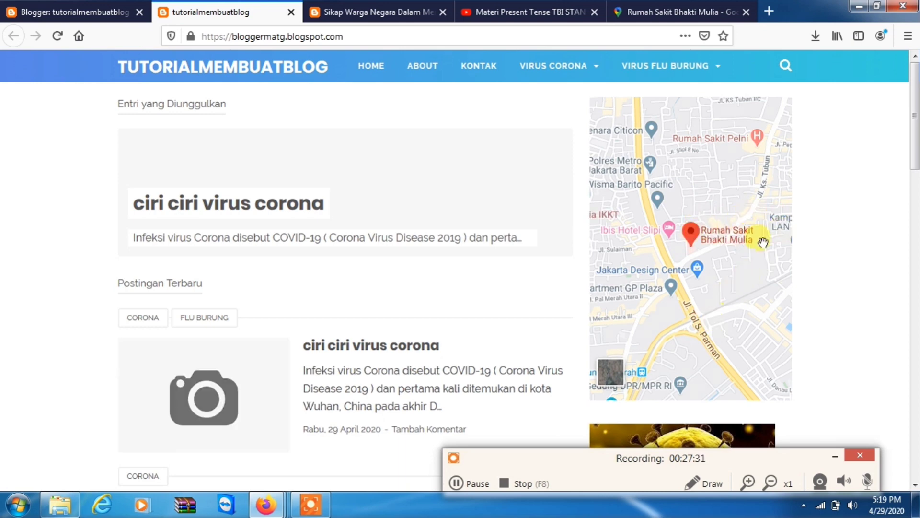
mouse_move(915, 119)
mouse_down()
mouse_move(915, 440)
mouse_move(907, 119)
mouse_move(915, 429)
mouse_move(917, 106)
mouse_up()
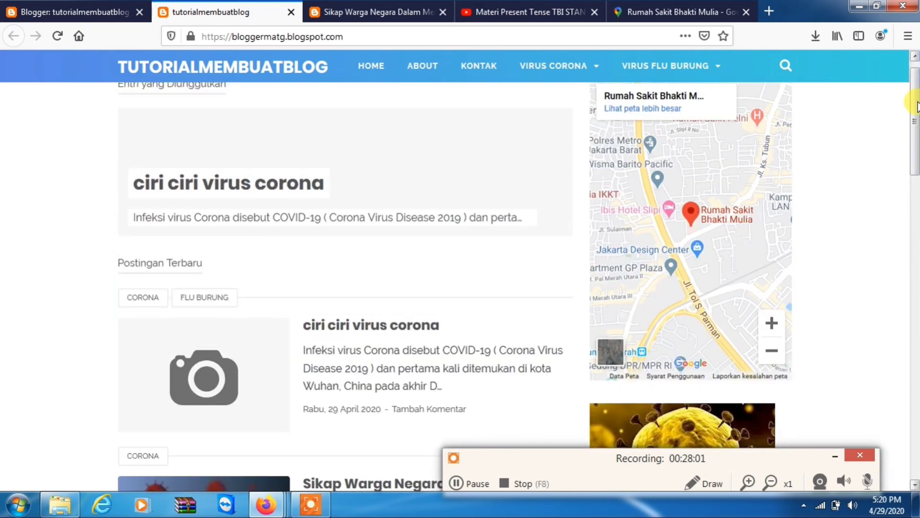